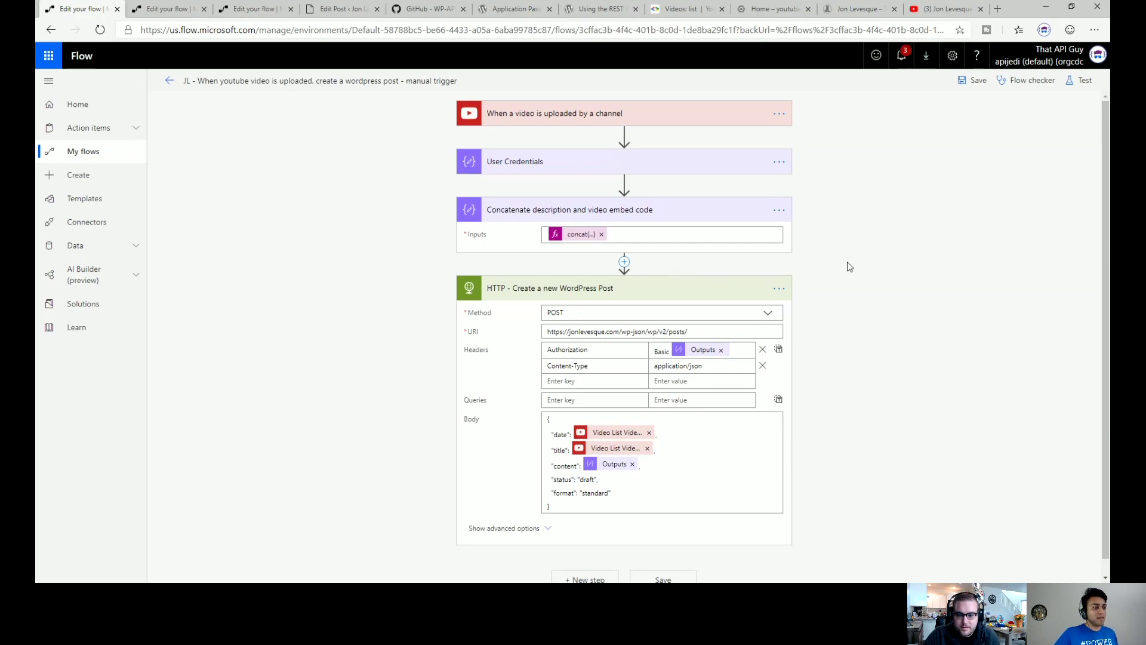
# Collapse the HTTP - Create a new WordPress Post action and expand the YouTube upload trigger to view its channel ID field.
pyautogui.click(615, 291)
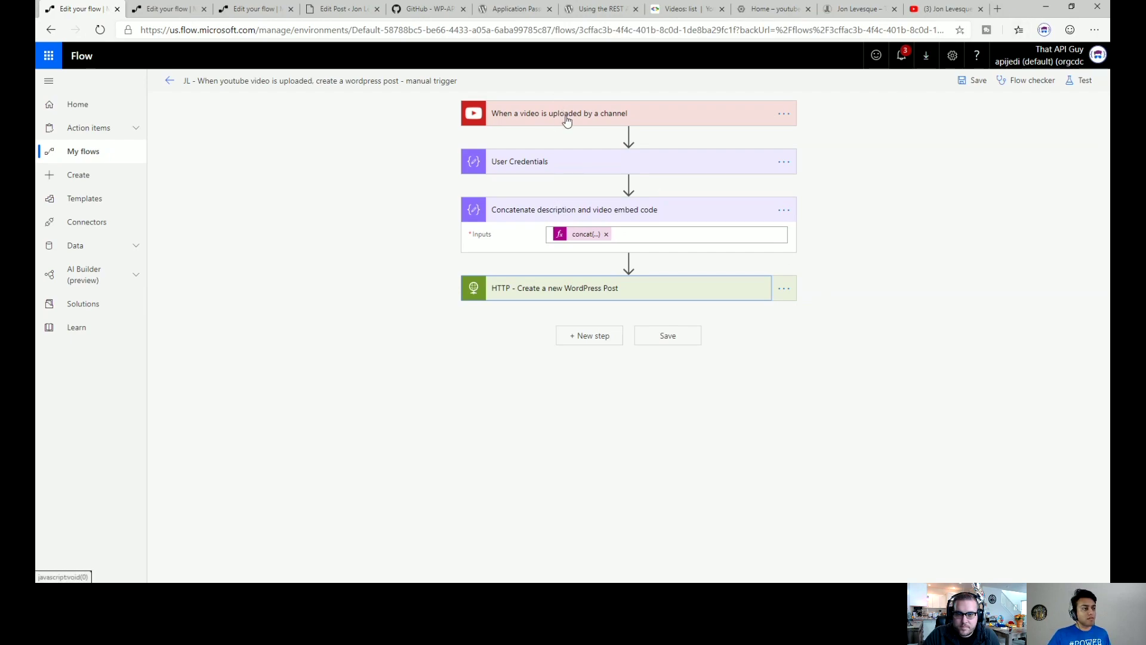
pyautogui.click(608, 119)
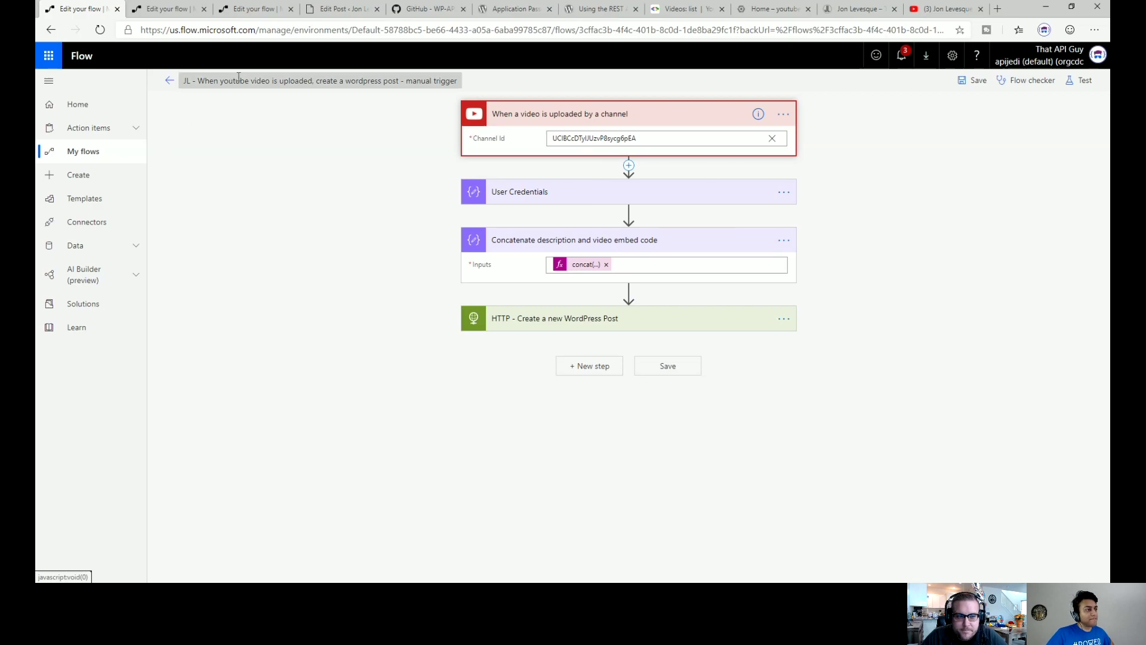
# Switch to the WP-API Basic-Auth repository page on GitHub and read the README's installation and usage sections.
pyautogui.click(423, 9)
pyautogui.scroll(8, 601, 333)
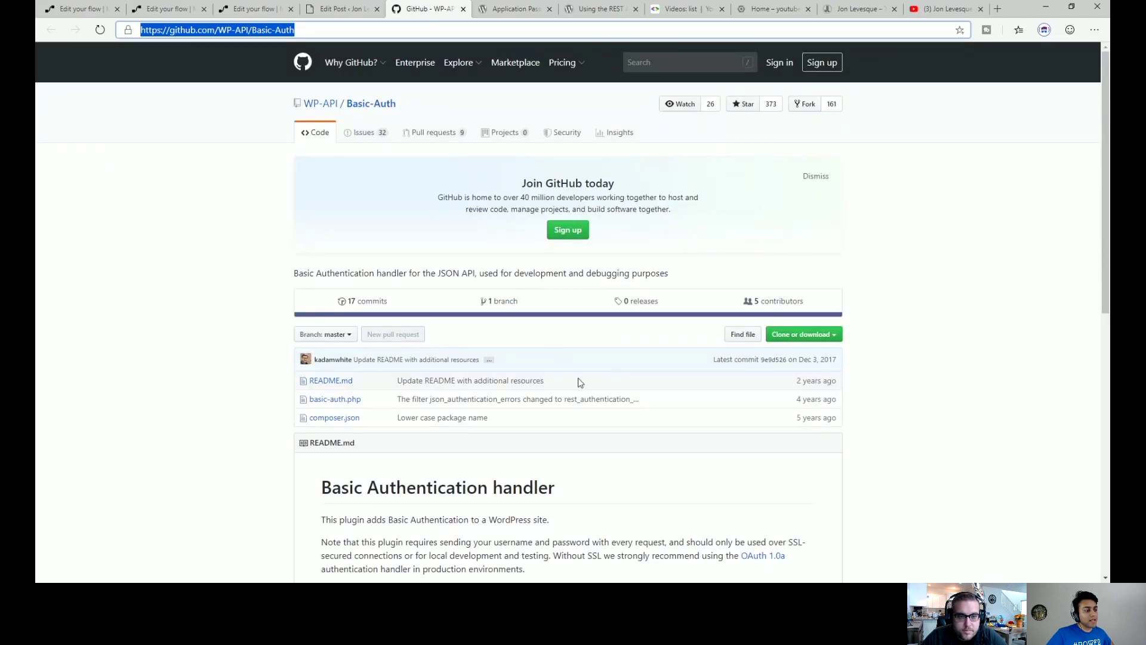
pyautogui.scroll(-5, 579, 382)
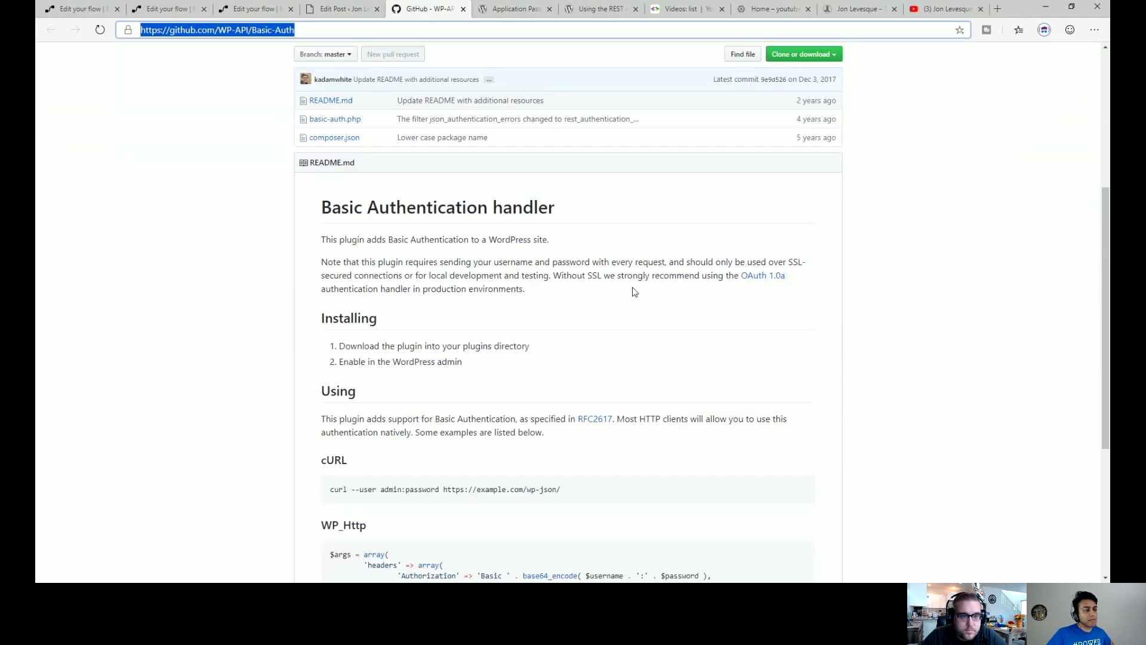
pyautogui.scroll(-3, 685, 350)
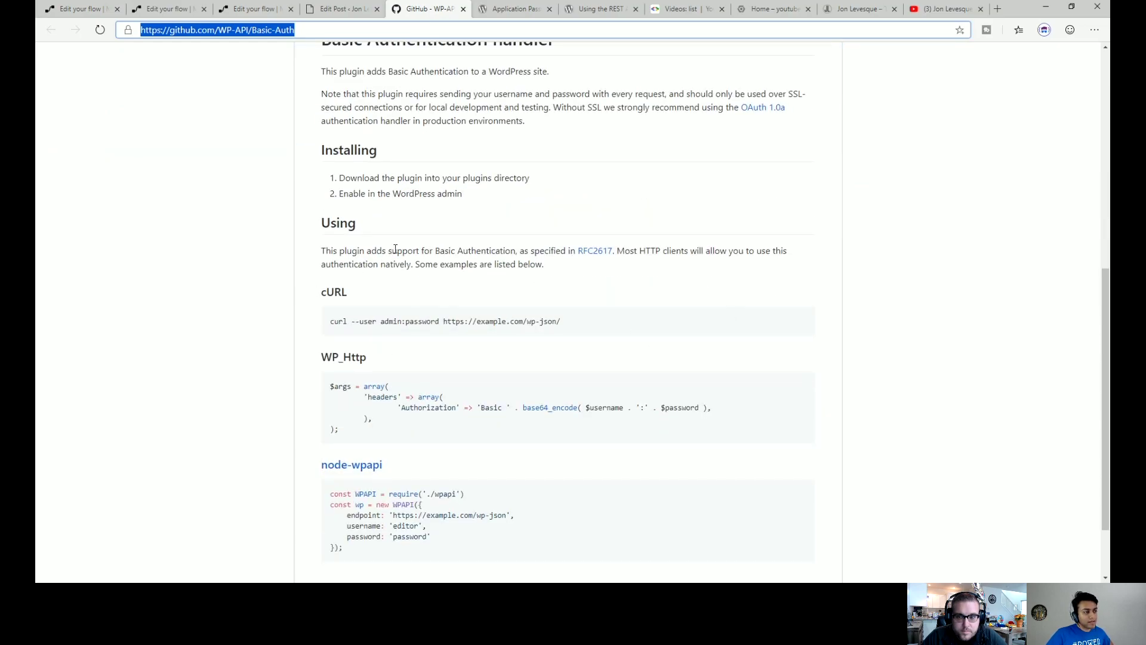
pyautogui.scroll(-2, 455, 438)
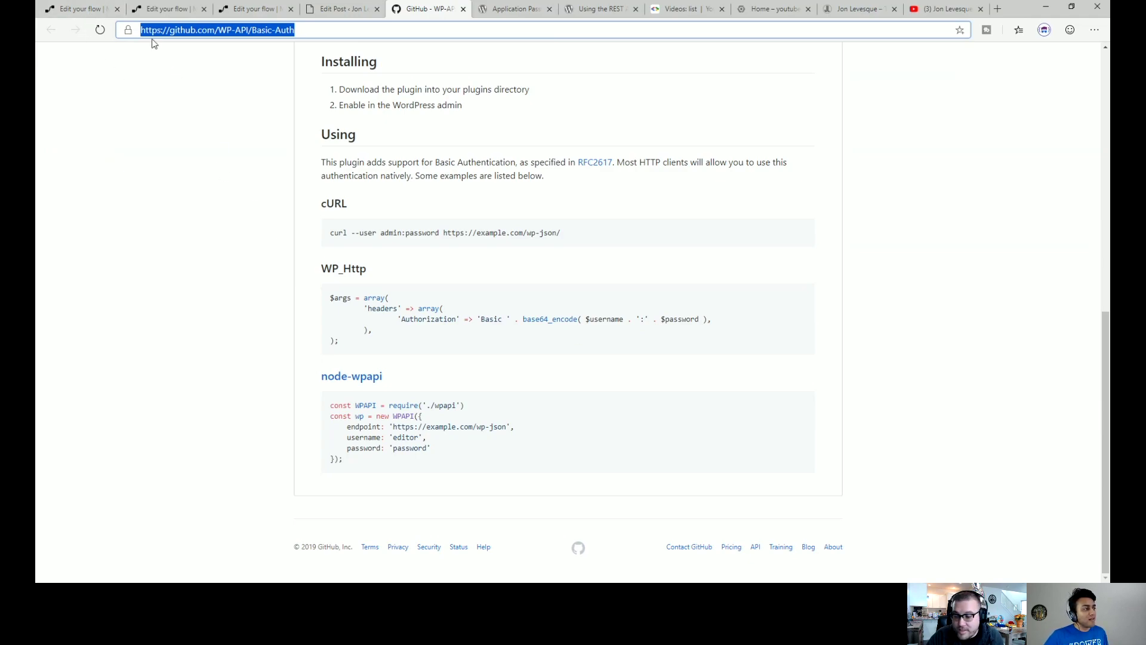
# Return to the YouTube-to-WordPress flow and expand the User Credentials and HTTP - Create a new WordPress Post actions.
pyautogui.click(102, 15)
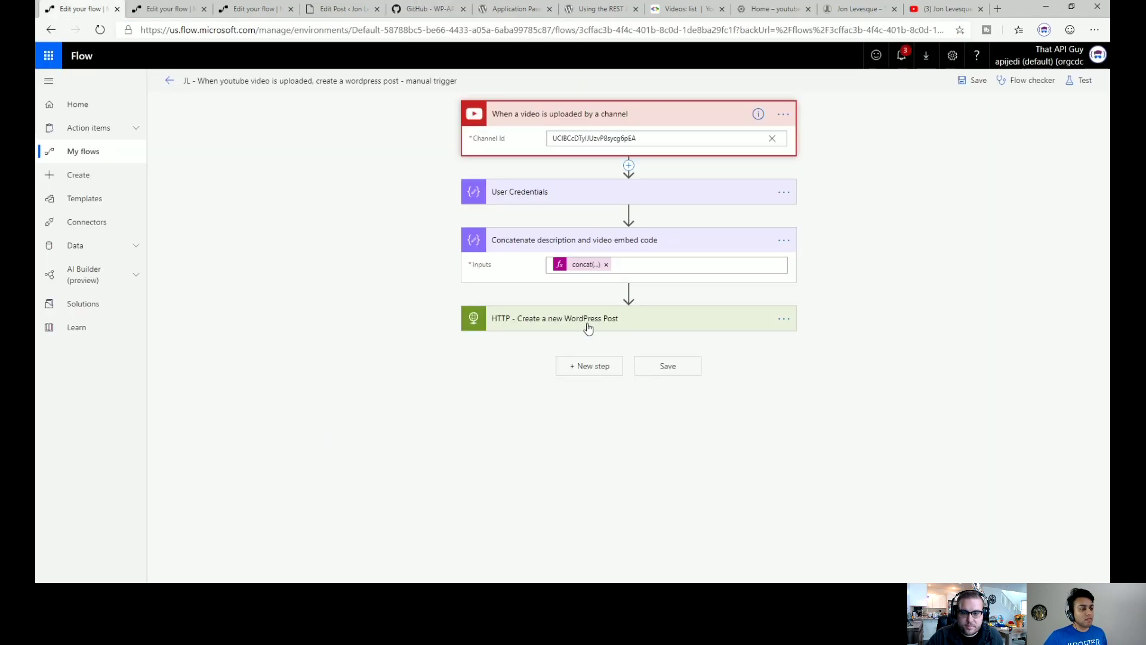
pyautogui.click(543, 201)
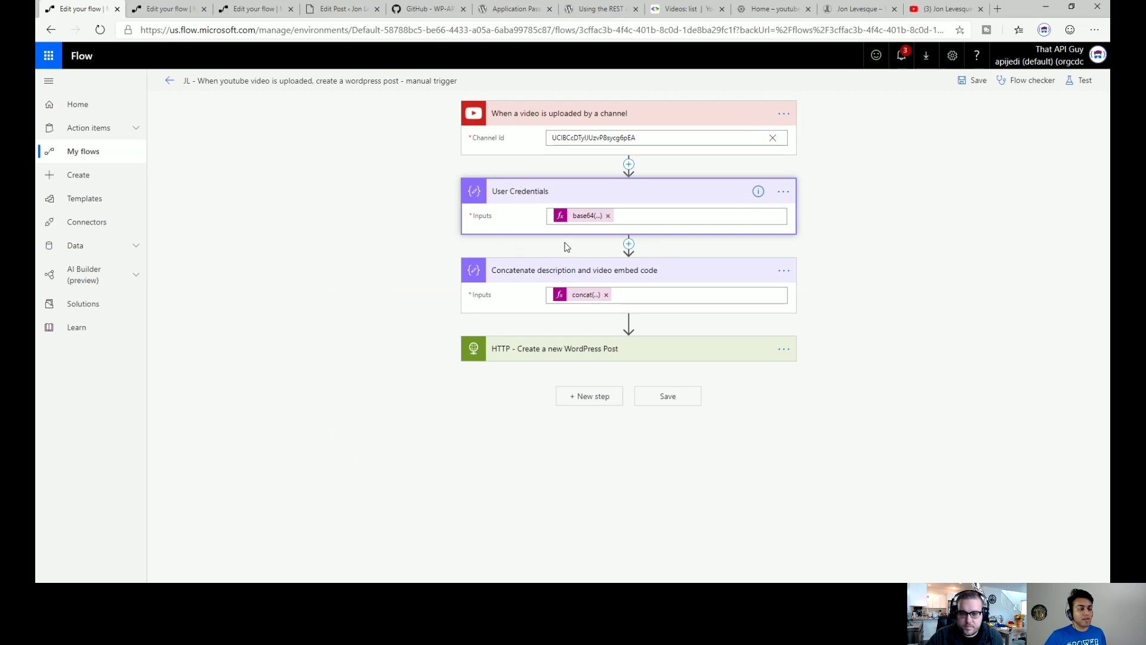
pyautogui.click(422, 13)
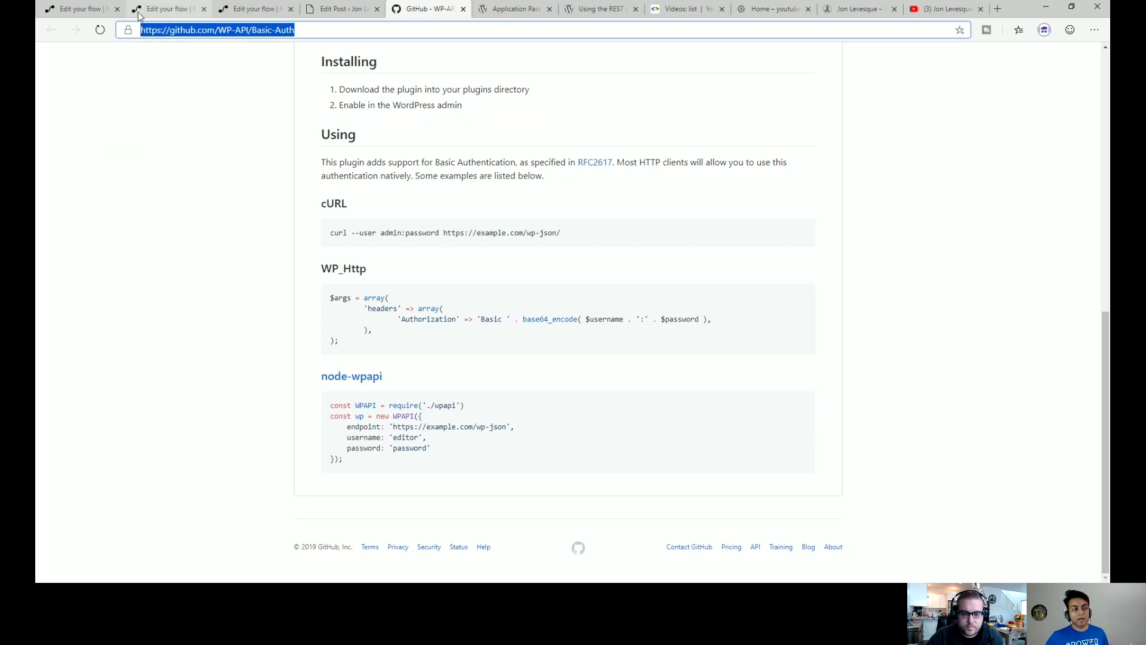
pyautogui.click(97, 13)
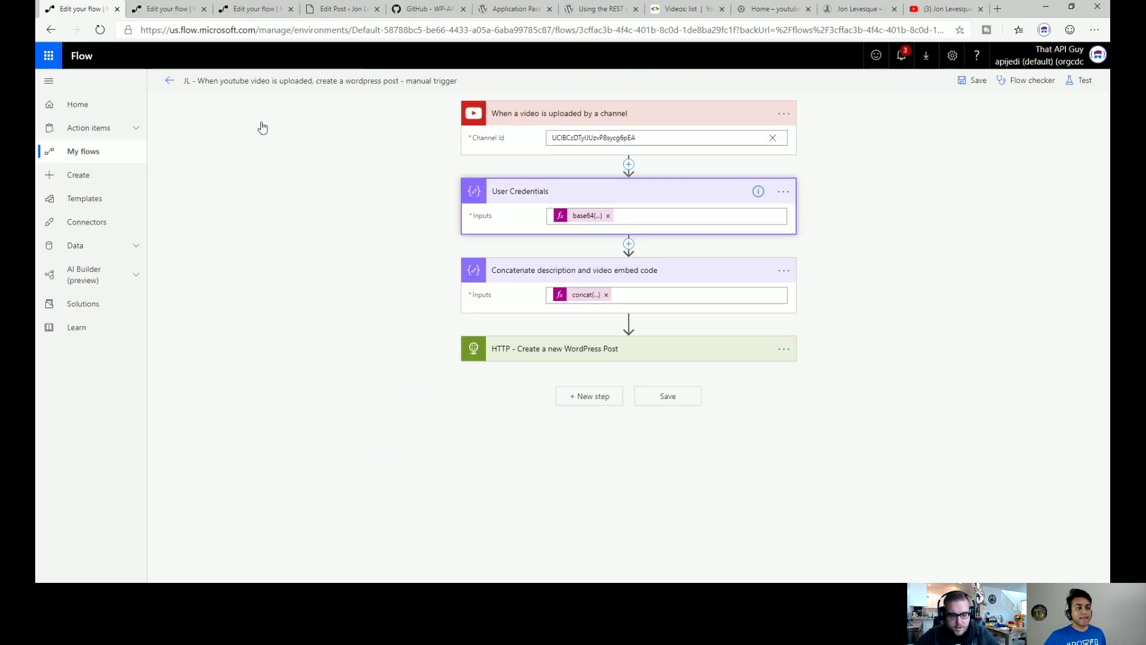
pyautogui.click(588, 356)
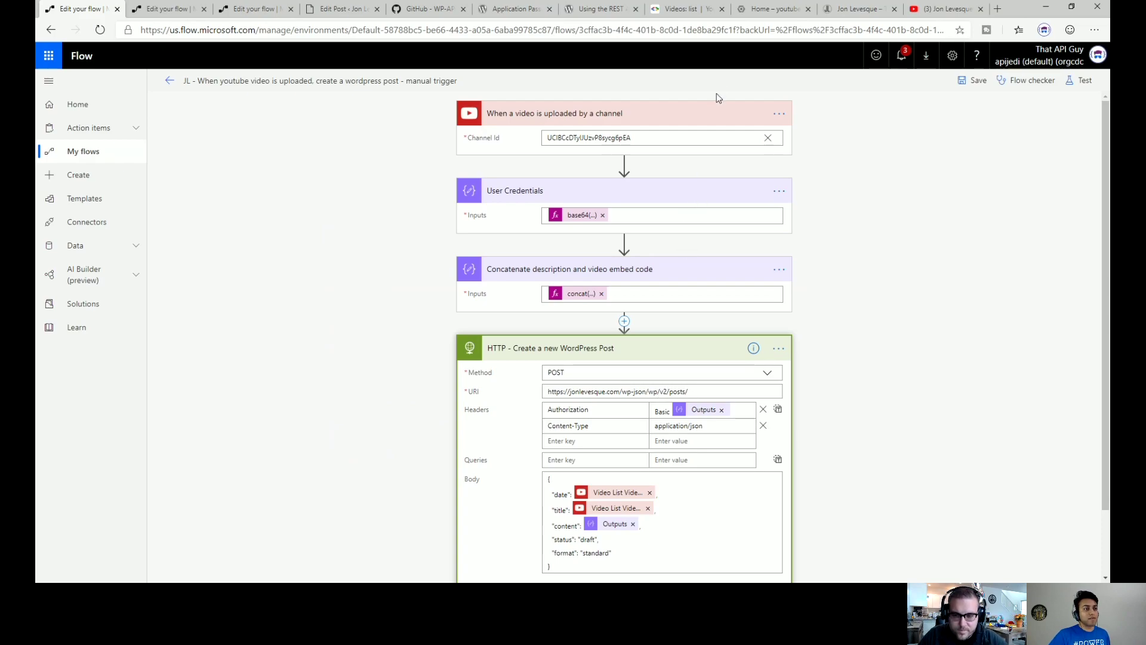
# Open the Posts reference in the WordPress REST API Handbook and find the Create a Post arguments.
pyautogui.click(596, 15)
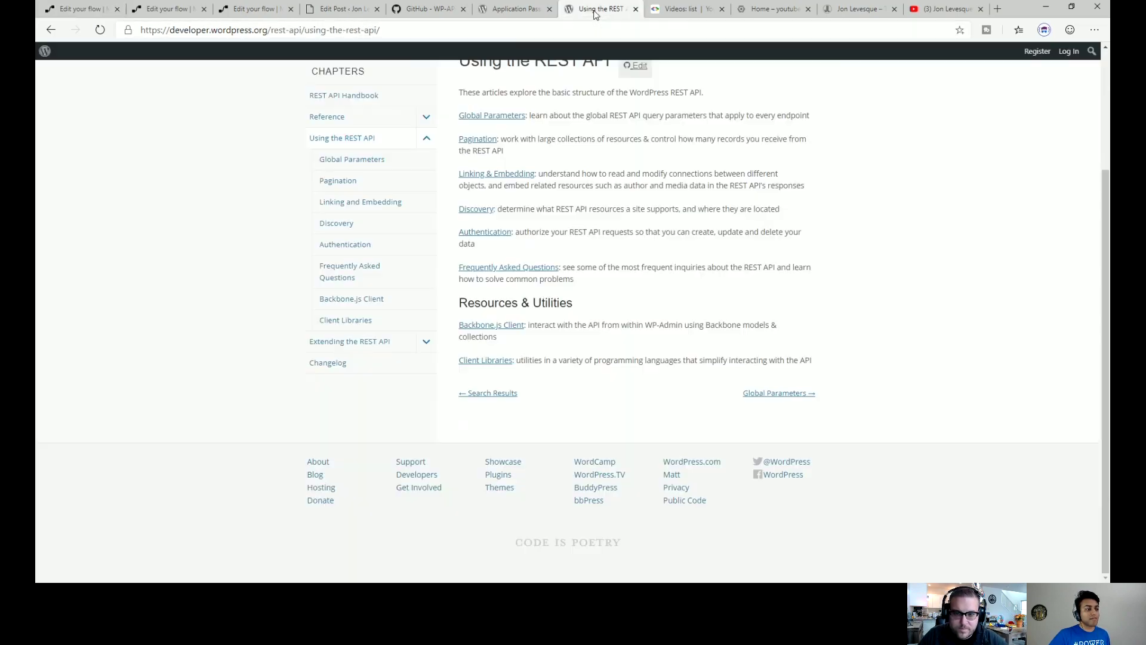
pyautogui.scroll(1, 484, 250)
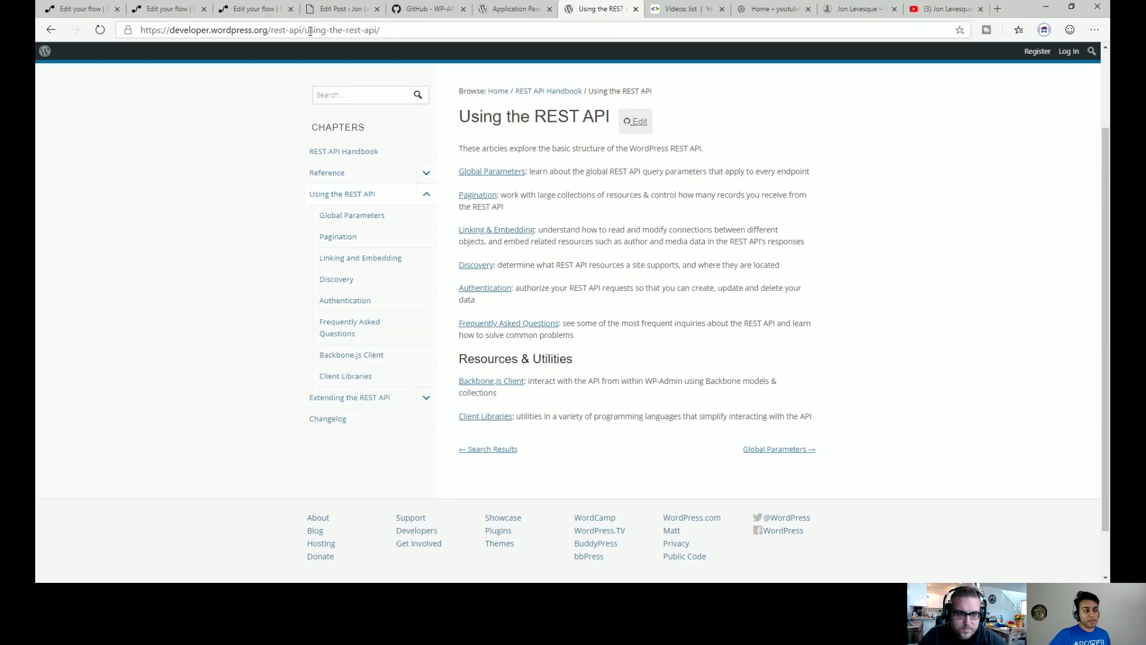
pyautogui.click(427, 174)
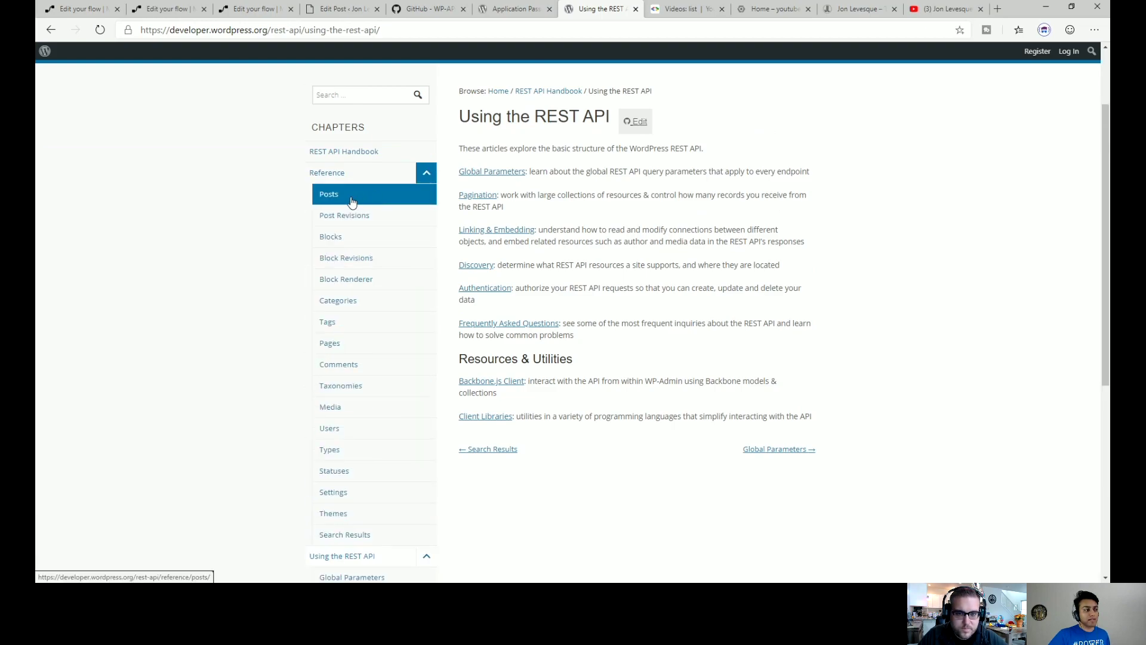
pyautogui.click(331, 200)
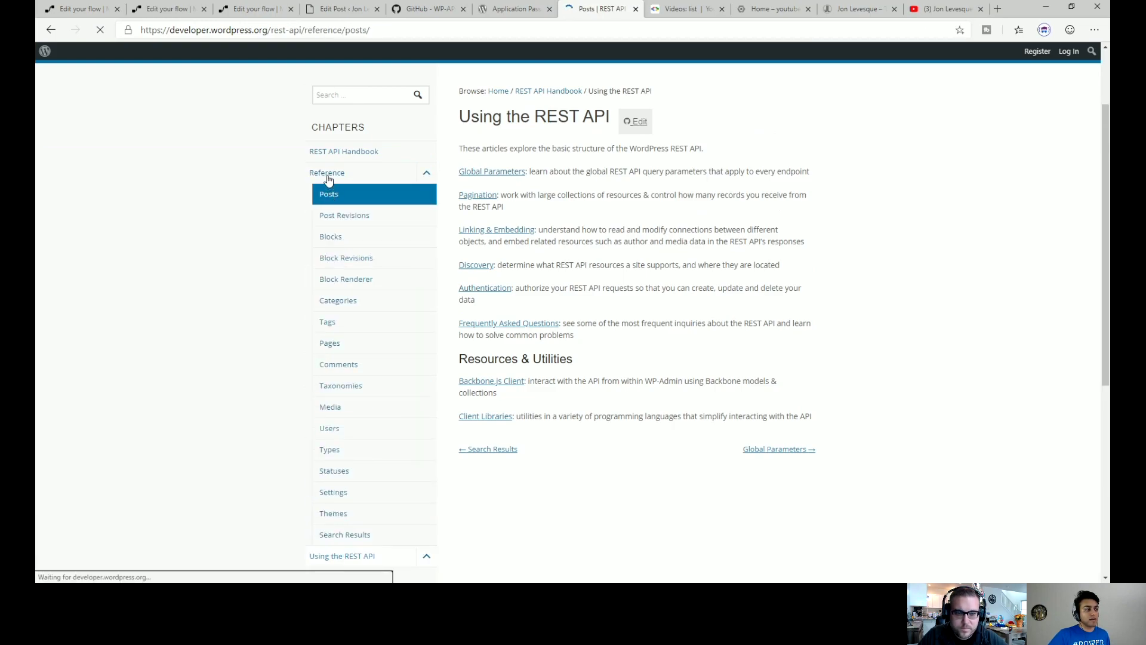
pyautogui.scroll(-9, 582, 333)
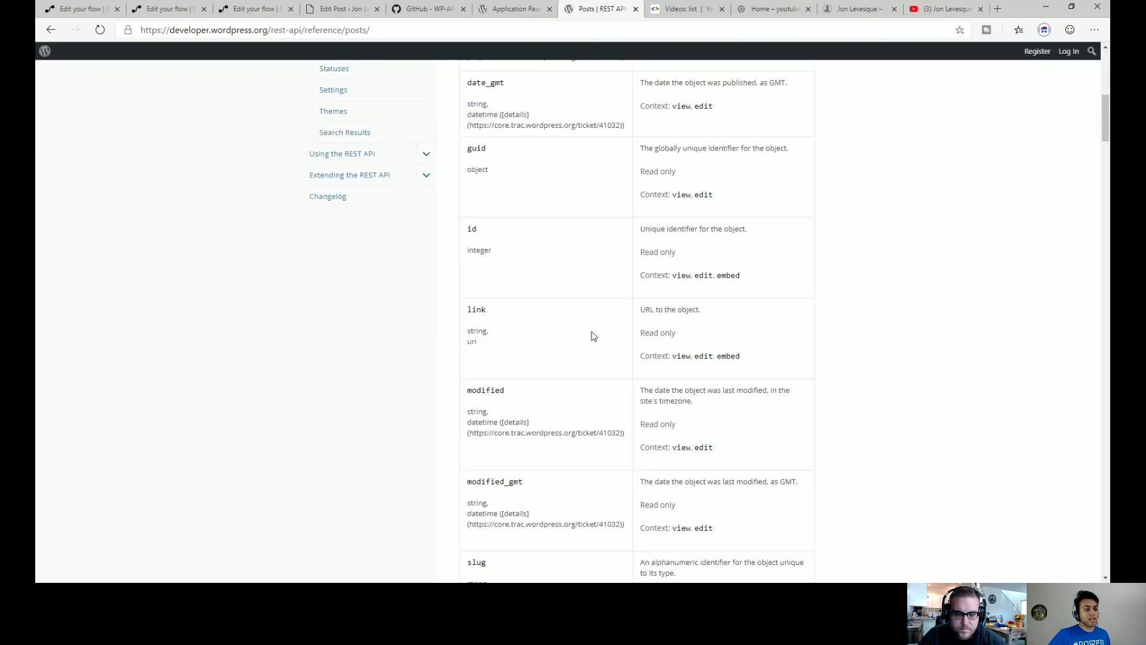
pyautogui.scroll(-15, 594, 336)
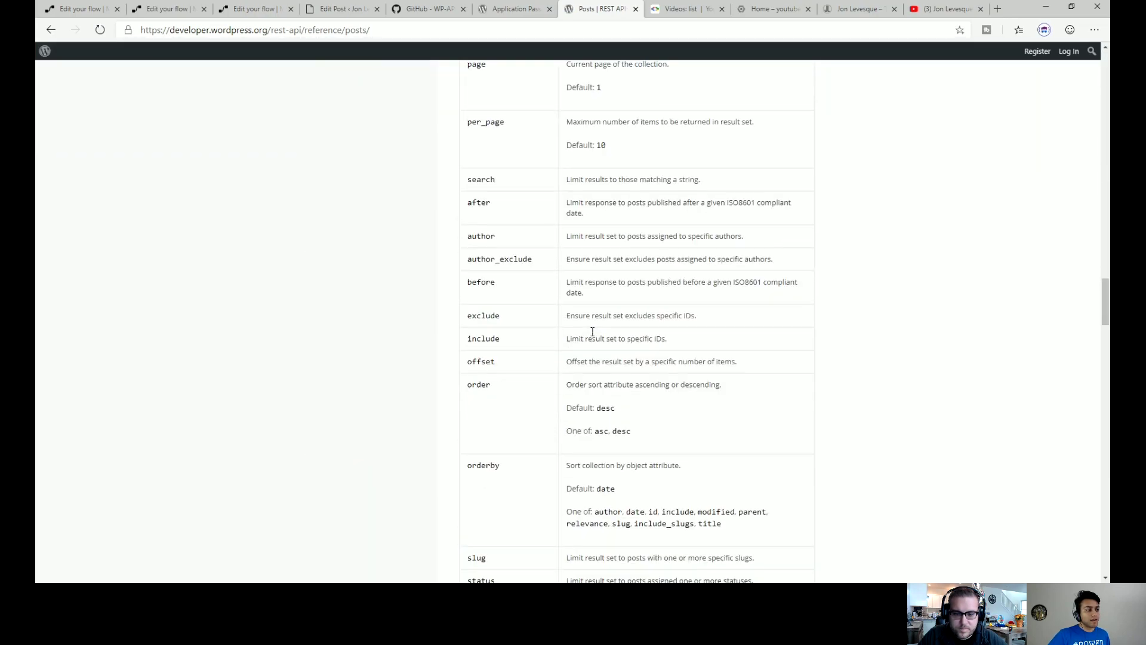
pyautogui.scroll(5, 592, 331)
pyautogui.scroll(-20, 583, 335)
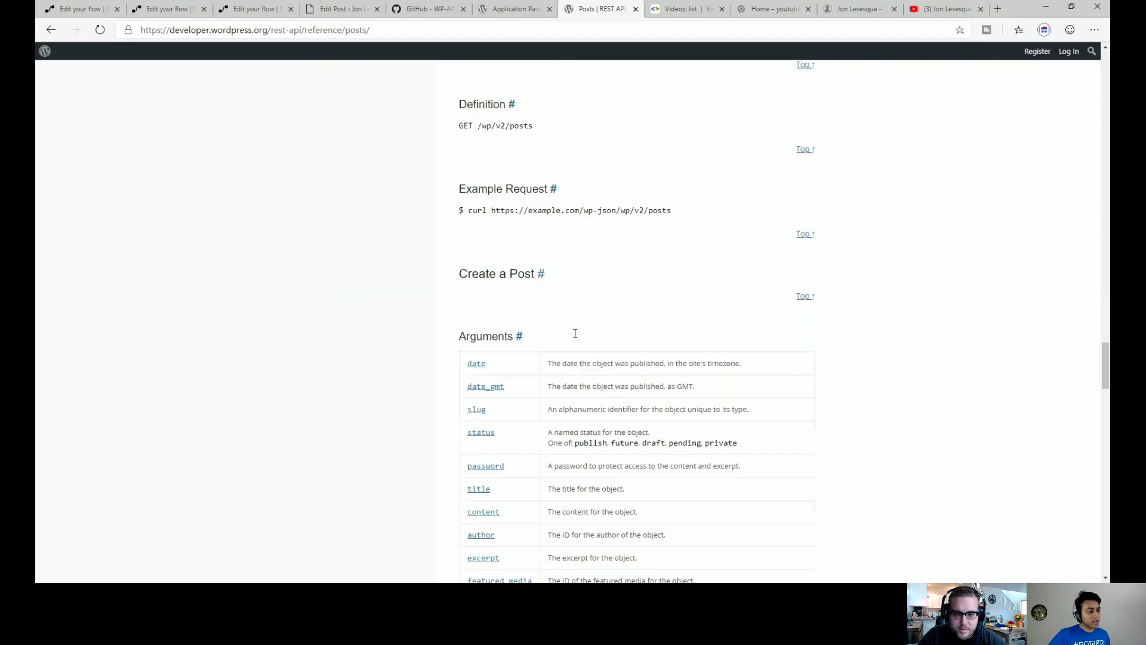
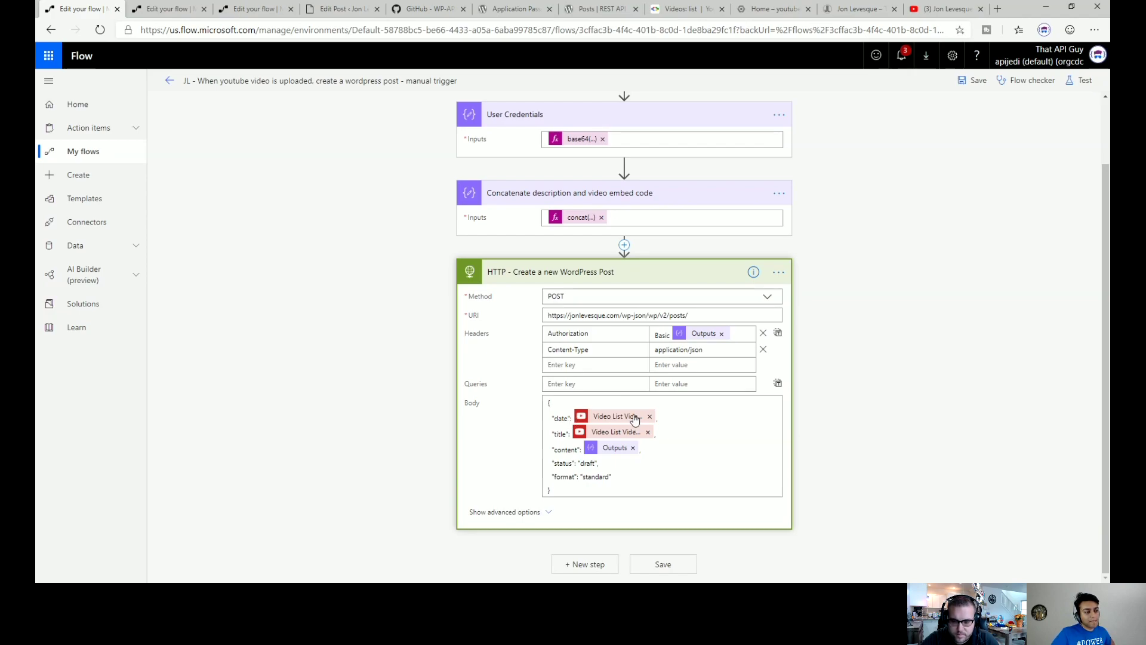
# Examine the YouTube trigger's dynamic content fields available for the date and title in the HTTP request body.
pyautogui.click(658, 418)
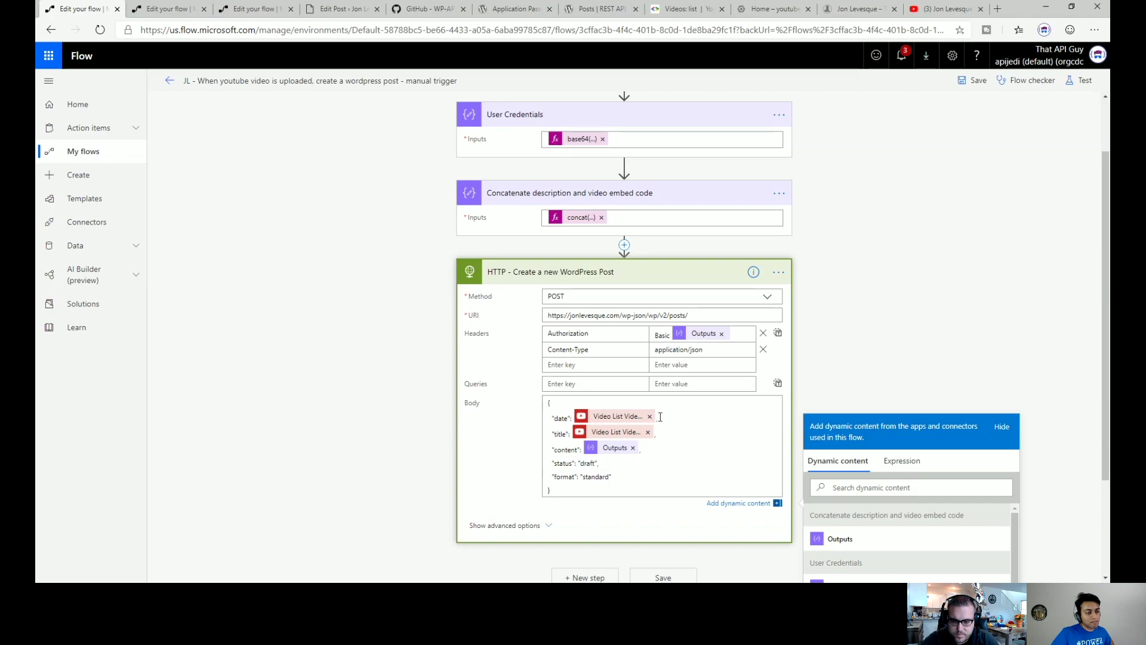
pyautogui.scroll(-3, 957, 365)
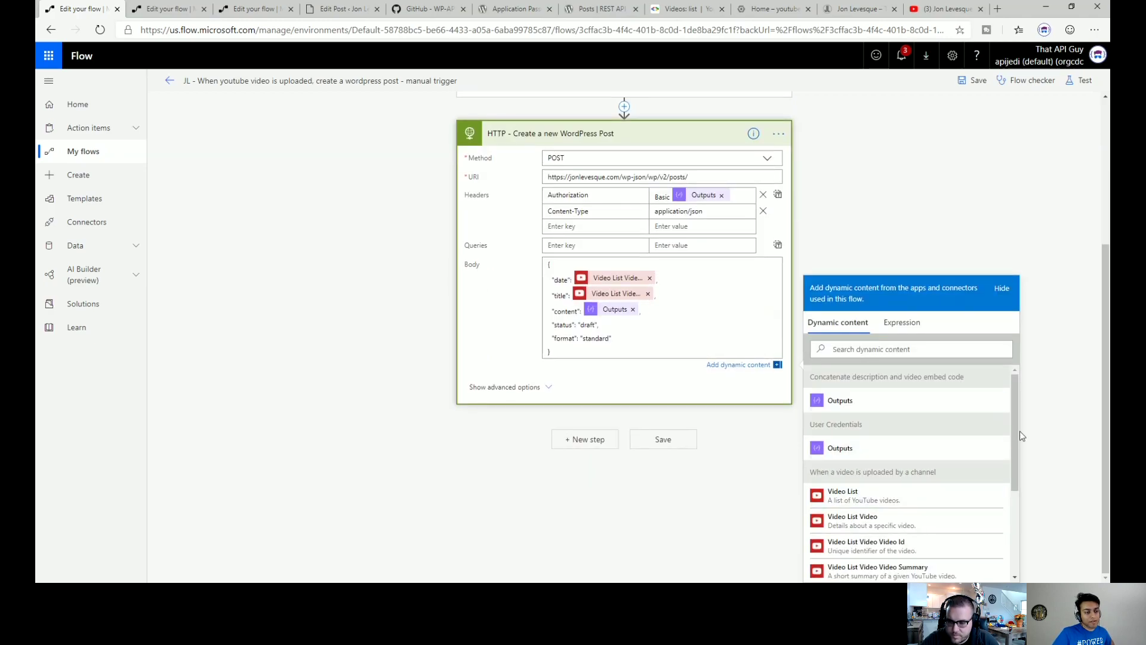
pyautogui.scroll(-3, 967, 454)
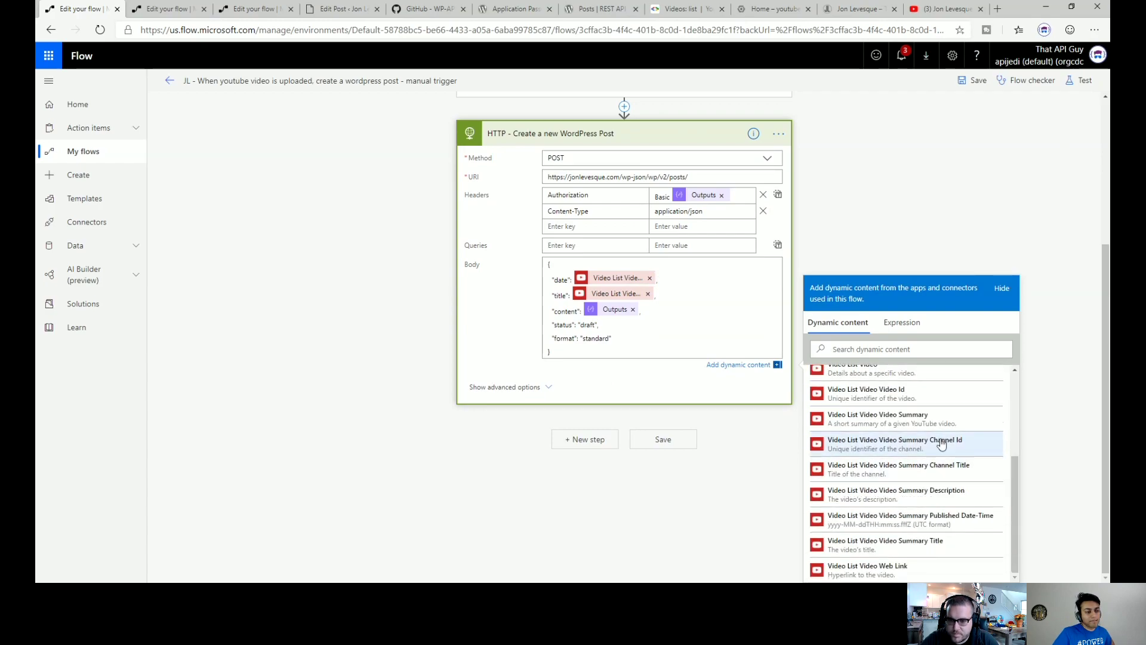
pyautogui.scroll(3, 941, 448)
pyautogui.scroll(-2, 941, 514)
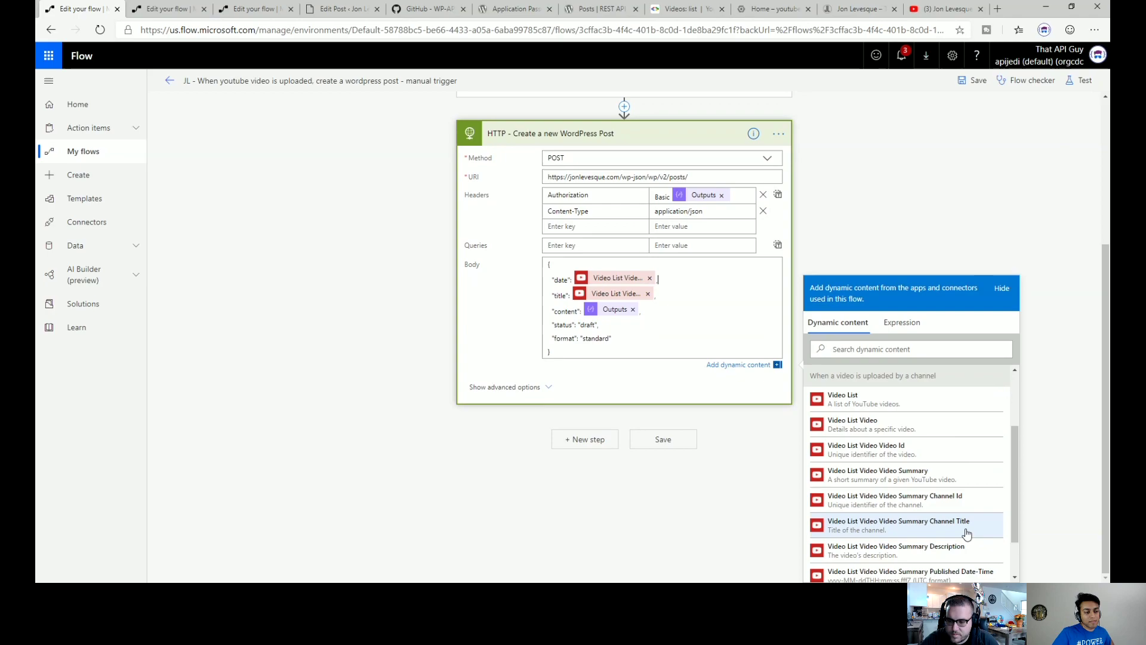
pyautogui.scroll(-1, 968, 520)
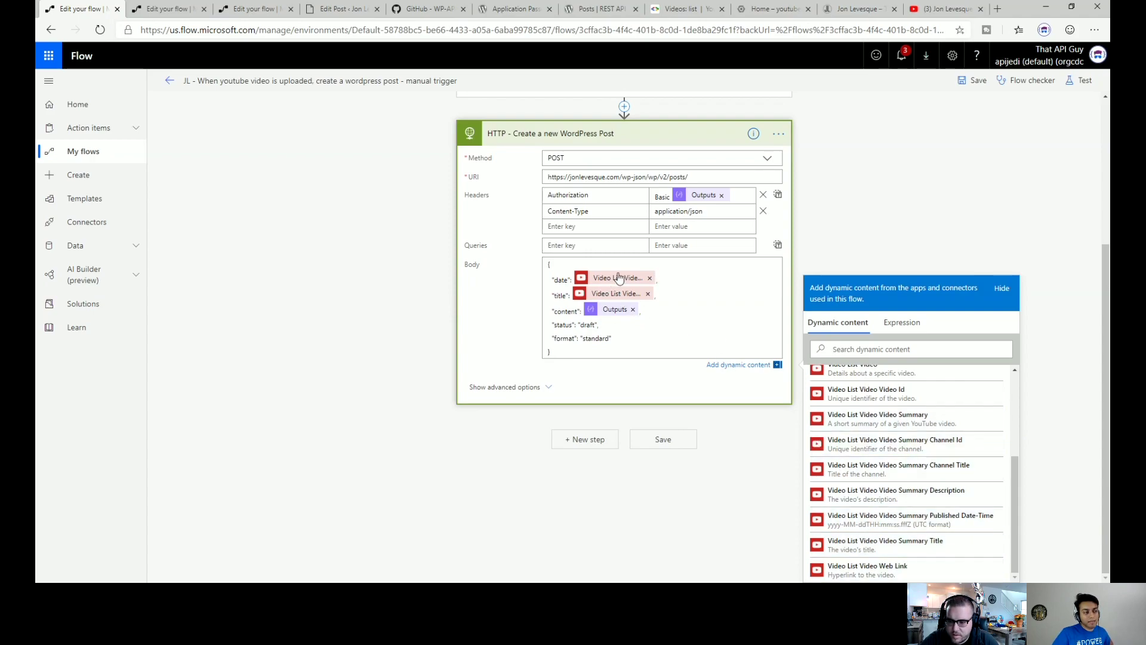
pyautogui.click(621, 294)
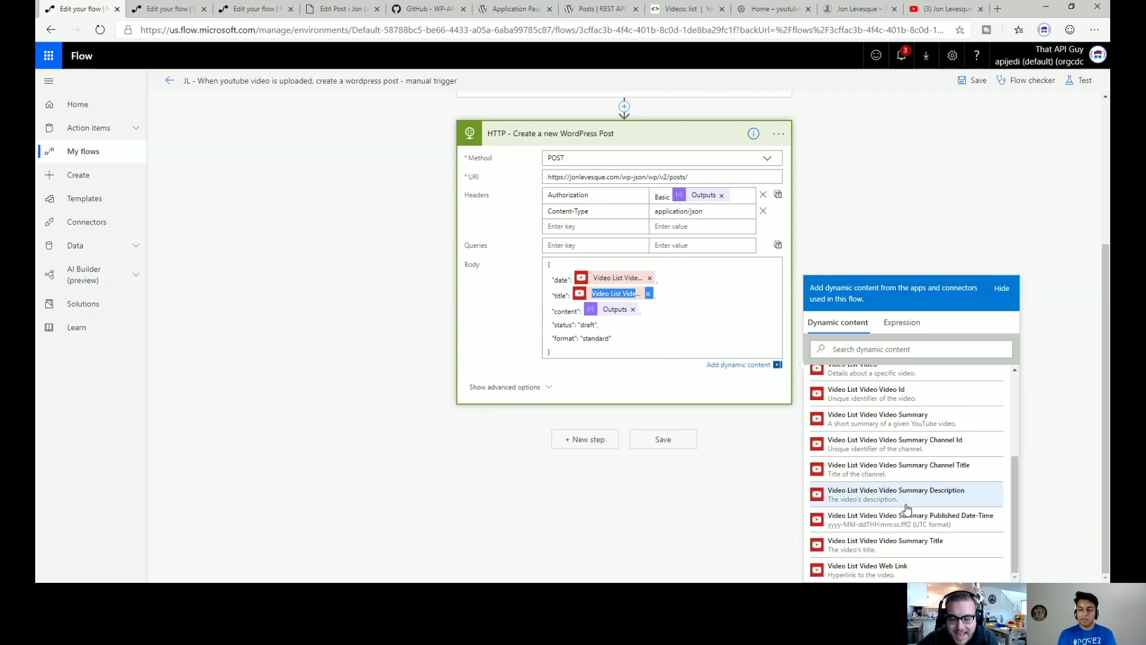
pyautogui.click(884, 212)
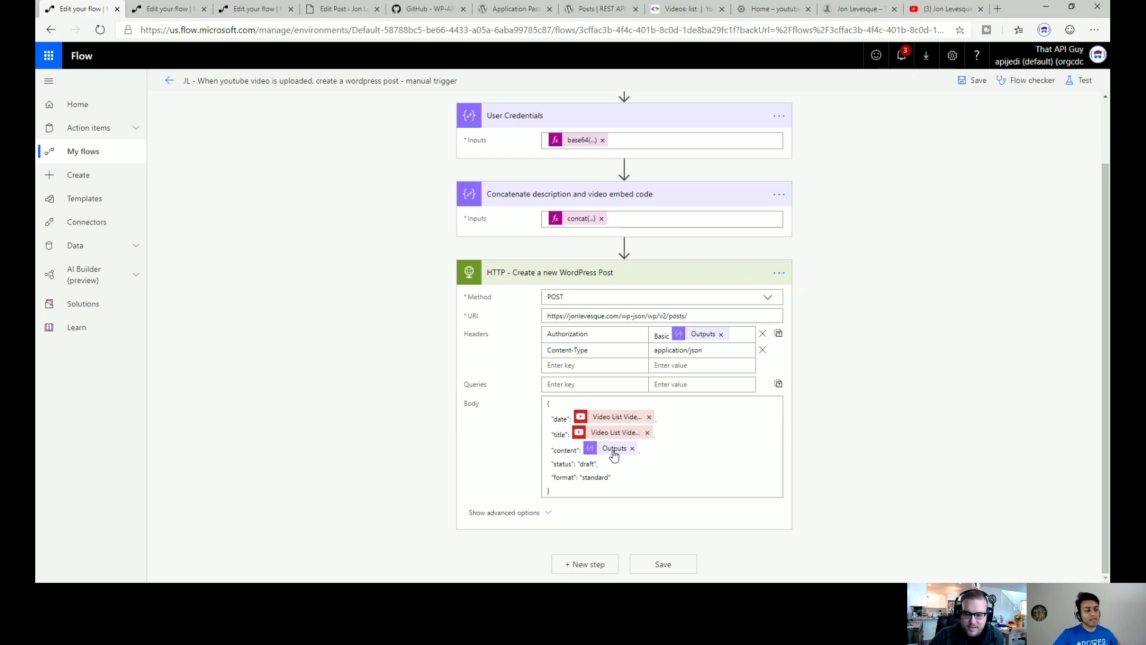
# Open the concat expression in the Concatenate description and video embed code action and examine its opening iframe source part.
pyautogui.click(583, 219)
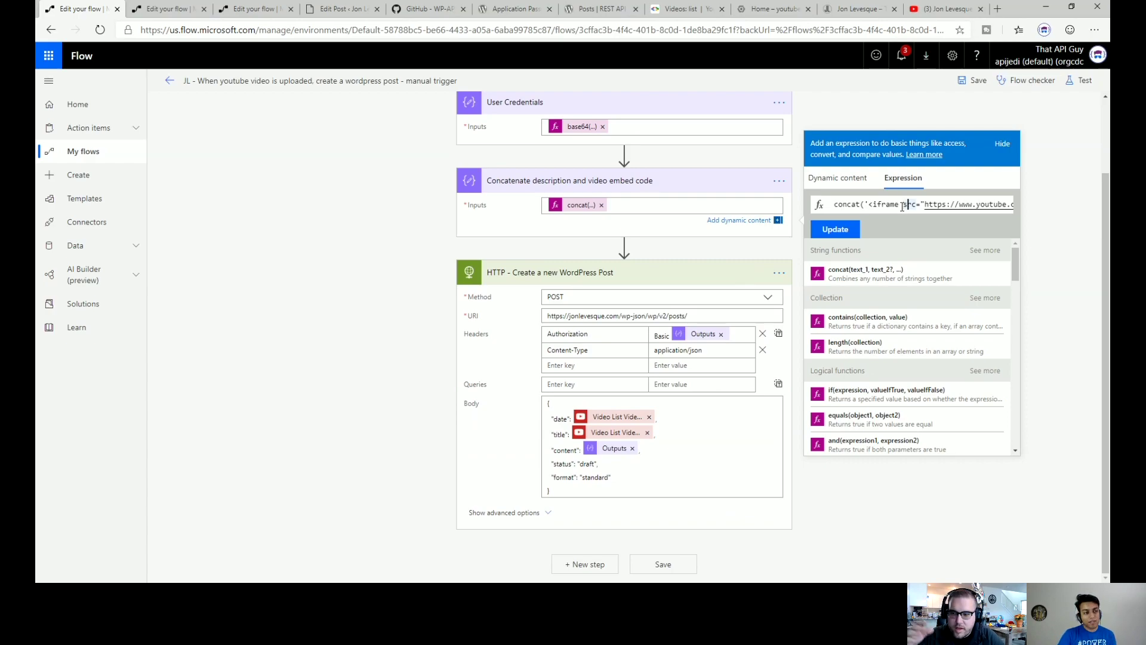
pyautogui.press('Right')
pyautogui.press('Right')
pyautogui.press('Right')
pyautogui.press('Right')
pyautogui.press('Right')
pyautogui.press('Right')
pyautogui.press('Right')
pyautogui.press('Right')
pyautogui.press('Right')
pyautogui.press('Right')
pyautogui.press('Right')
pyautogui.press('Right')
pyautogui.press('Right')
pyautogui.press('Right')
pyautogui.press('Right')
pyautogui.press('Right')
pyautogui.press('Right')
pyautogui.press('Right')
pyautogui.press('Right')
pyautogui.press('Right')
pyautogui.press('Right')
pyautogui.press('Right')
pyautogui.press('Right')
pyautogui.press('Right')
pyautogui.press('Right')
pyautogui.press('Right')
pyautogui.press('Right')
pyautogui.press('Right')
pyautogui.press('Right')
pyautogui.press('Right')
pyautogui.press('Right')
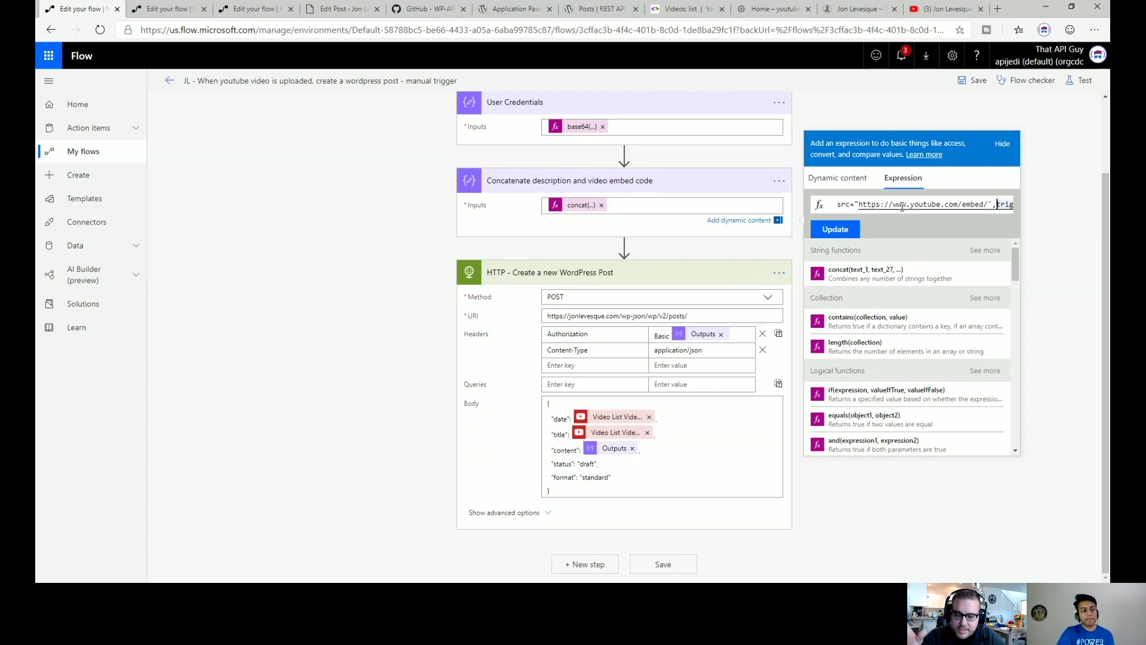
pyautogui.hotkey('ctrl', 'a')
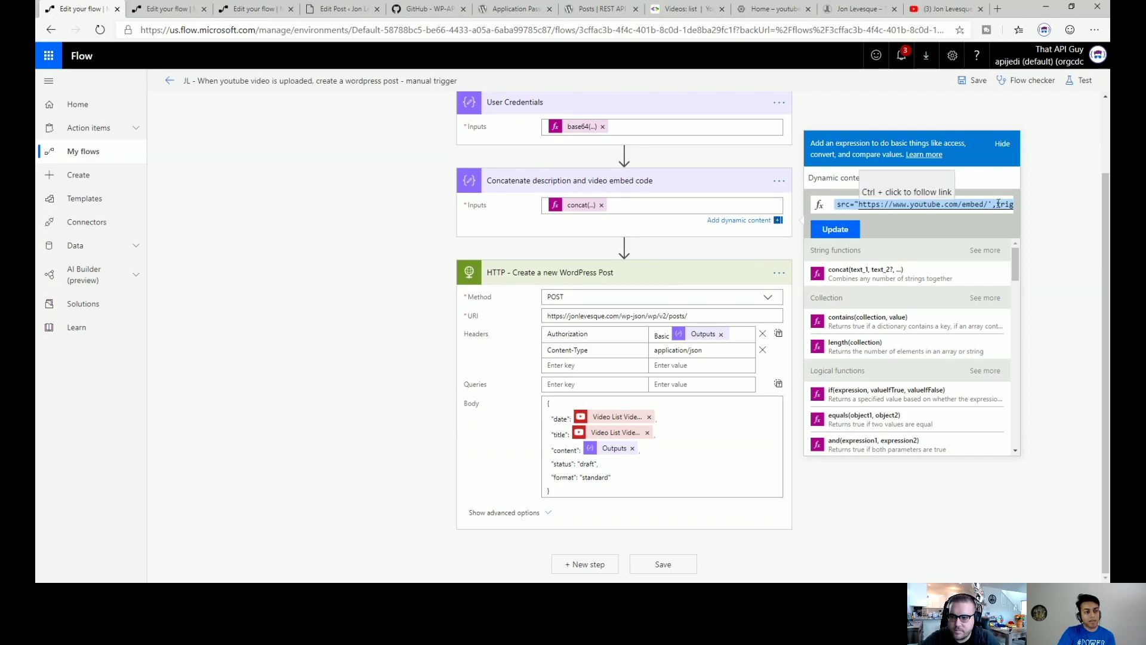
# Examine the rest of the concat expression, from the closing description argument back through the iframe attributes to the video ID.
pyautogui.press('End')
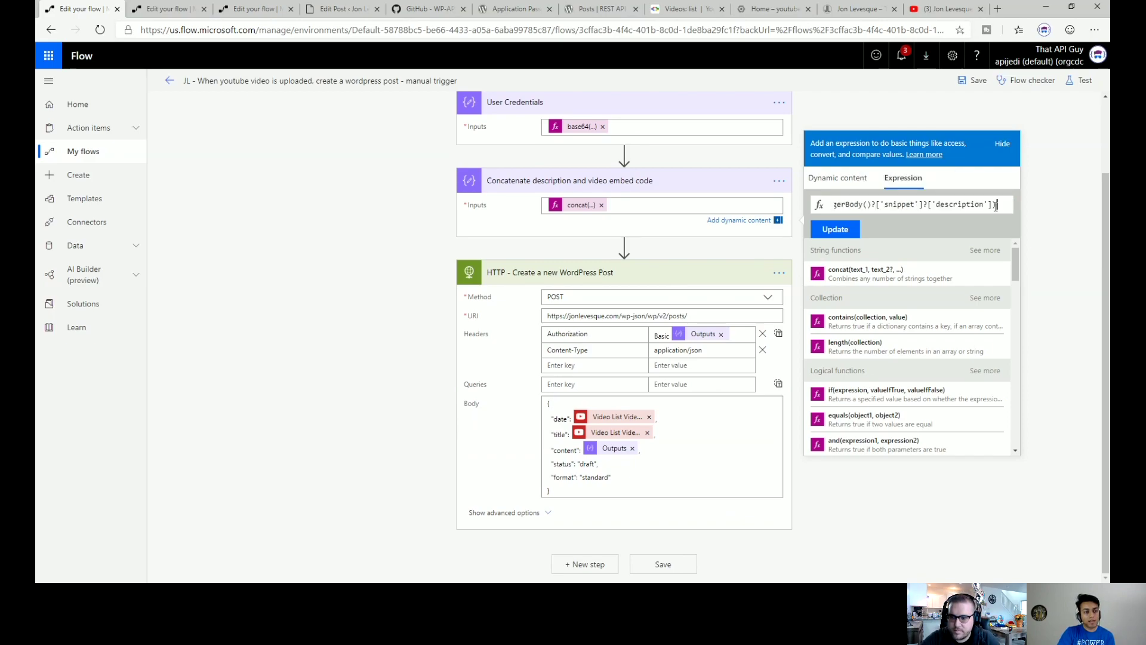
pyautogui.hotkey('ctrl', 'Left')
pyautogui.hotkey('ctrl', 'Left')
pyautogui.hotkey('ctrl', 'Left')
pyautogui.press('Left')
pyautogui.press('Left')
pyautogui.press('Left')
pyautogui.press('Left')
pyautogui.press('Left')
pyautogui.press('Left')
pyautogui.press('Left')
pyautogui.press('Left')
pyautogui.press('Left')
pyautogui.press('Left')
pyautogui.press('Left')
pyautogui.press('Left')
pyautogui.press('Left')
pyautogui.press('Left')
pyautogui.press('Left')
pyautogui.press('Left')
pyautogui.press('Left')
pyautogui.press('Left')
pyautogui.press('Left')
pyautogui.press('Left')
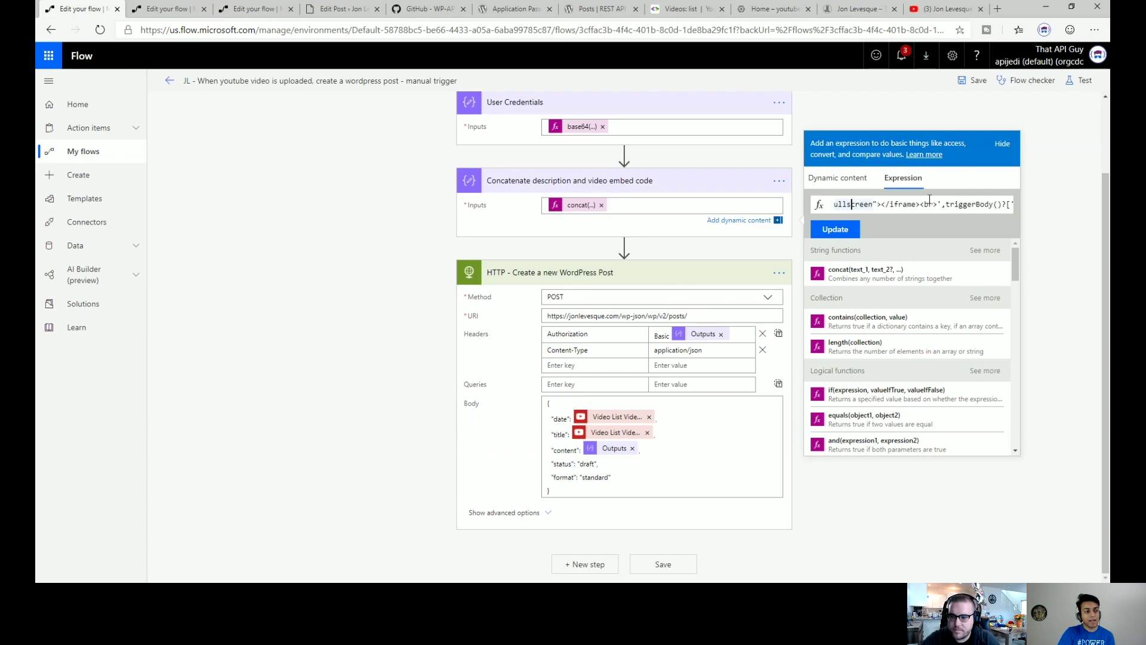
pyautogui.press('Left')
pyautogui.press('Left')
pyautogui.press('Left')
pyautogui.press('Left')
pyautogui.press('Left')
pyautogui.press('Left')
pyautogui.press('Left')
pyautogui.press('Left')
pyautogui.press('Left')
pyautogui.press('Left')
pyautogui.press('Left')
pyautogui.press('Left')
pyautogui.press('Left')
pyautogui.press('Left')
pyautogui.press('Left')
pyautogui.press('Left')
pyautogui.press('Left')
pyautogui.press('Left')
pyautogui.press('Left')
pyautogui.press('Left')
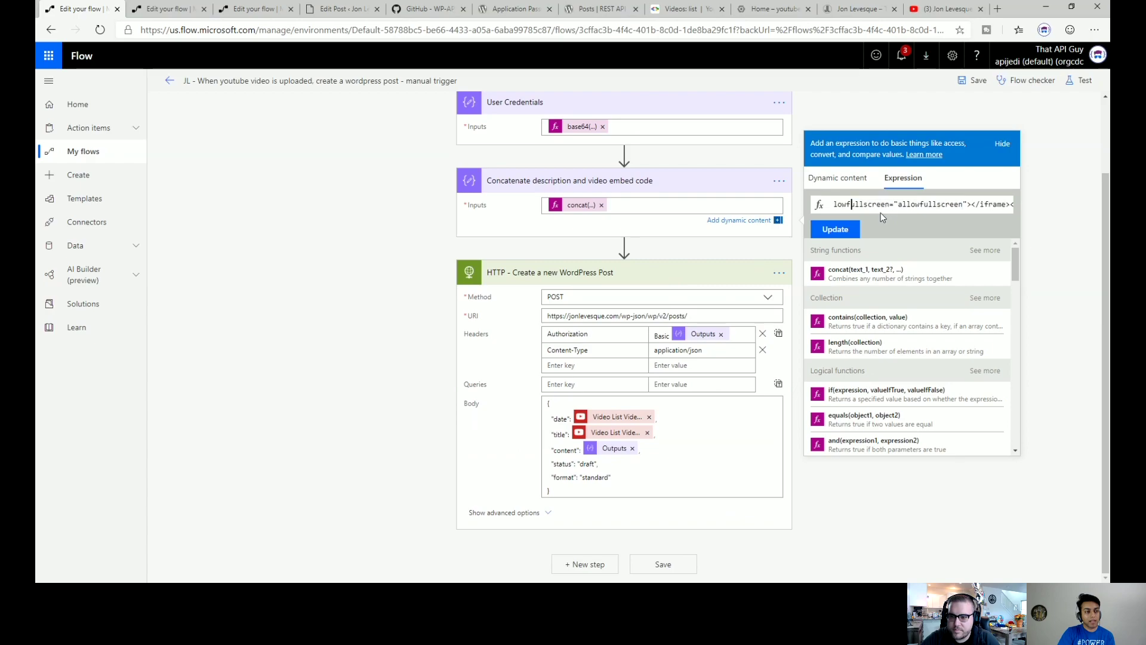
pyautogui.press('Left')
pyautogui.press('Left')
pyautogui.press('Left')
pyautogui.press('Left')
pyautogui.press('Left')
pyautogui.press('Left')
pyautogui.press('Left')
pyautogui.press('Left')
pyautogui.press('Left')
pyautogui.press('Left')
pyautogui.press('Left')
pyautogui.press('Left')
pyautogui.press('Left')
pyautogui.press('Left')
pyautogui.press('Left')
pyautogui.press('Left')
pyautogui.press('Left')
pyautogui.press('Left')
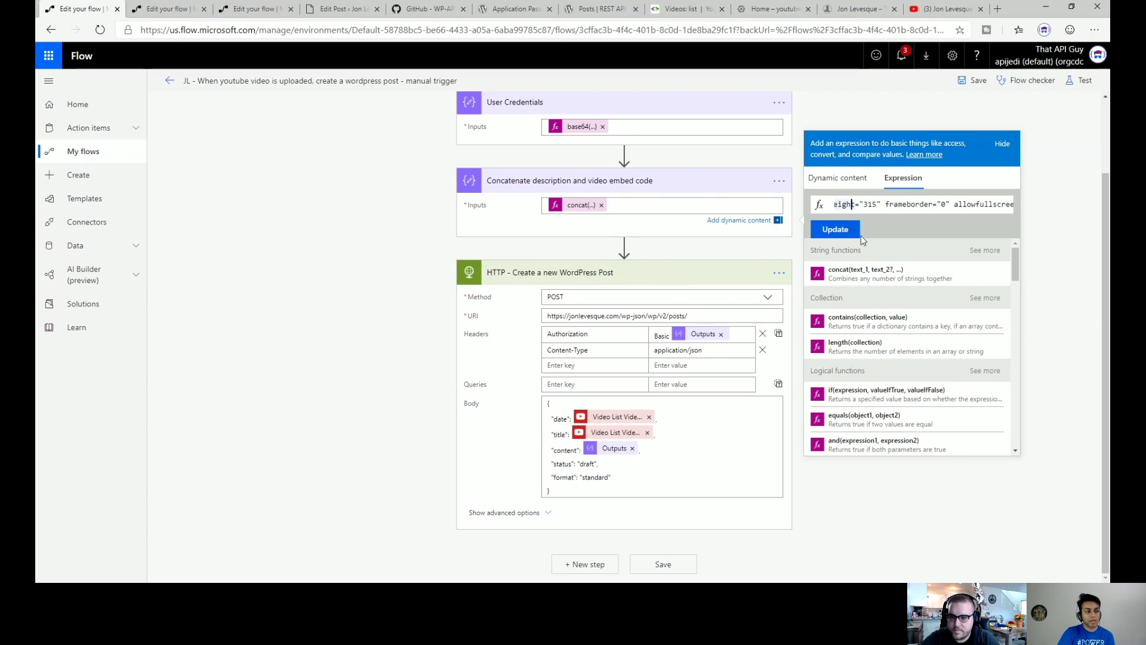
pyautogui.press('Left')
pyautogui.press('Left')
pyautogui.press('Left')
pyautogui.press('Left')
pyautogui.press('Left')
pyautogui.press('Left')
pyautogui.press('Left')
pyautogui.press('Left')
pyautogui.press('Left')
pyautogui.press('Left')
pyautogui.press('Left')
pyautogui.press('Left')
pyautogui.press('Left')
pyautogui.press('Left')
pyautogui.press('Left')
pyautogui.press('Left')
pyautogui.press('Left')
pyautogui.press('Left')
pyautogui.press('Left')
pyautogui.press('Left')
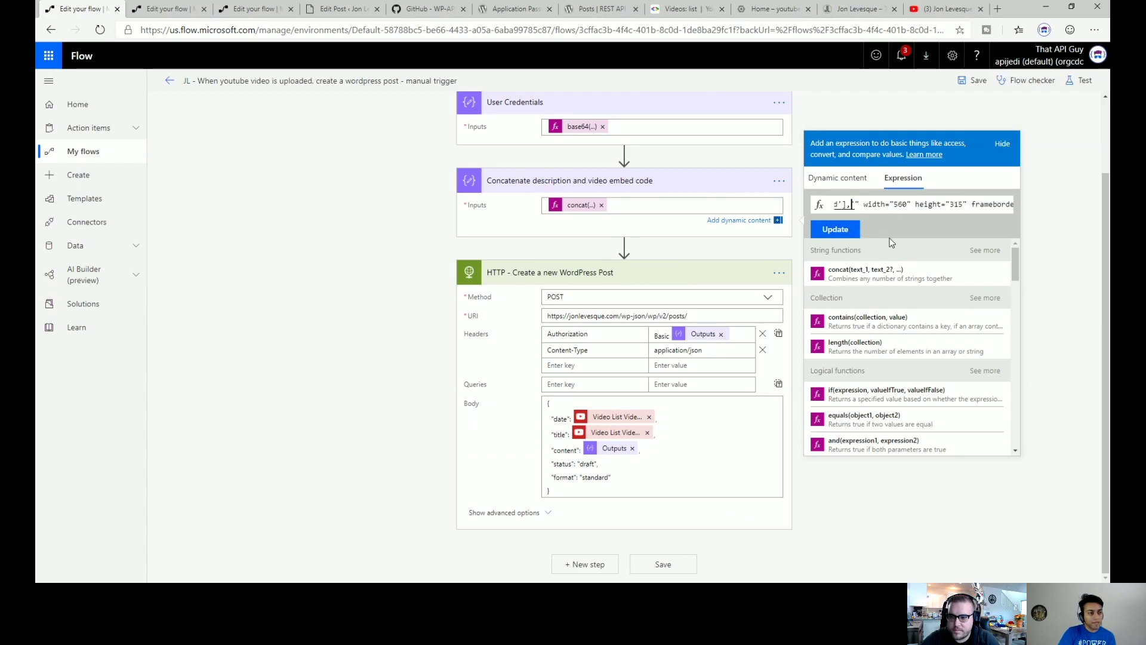
pyautogui.press('Left')
pyautogui.press('Left')
pyautogui.press('Left')
pyautogui.press('Left')
pyautogui.press('Left')
pyautogui.press('Left')
pyautogui.press('Left')
pyautogui.press('Left')
pyautogui.press('Left')
pyautogui.press('Left')
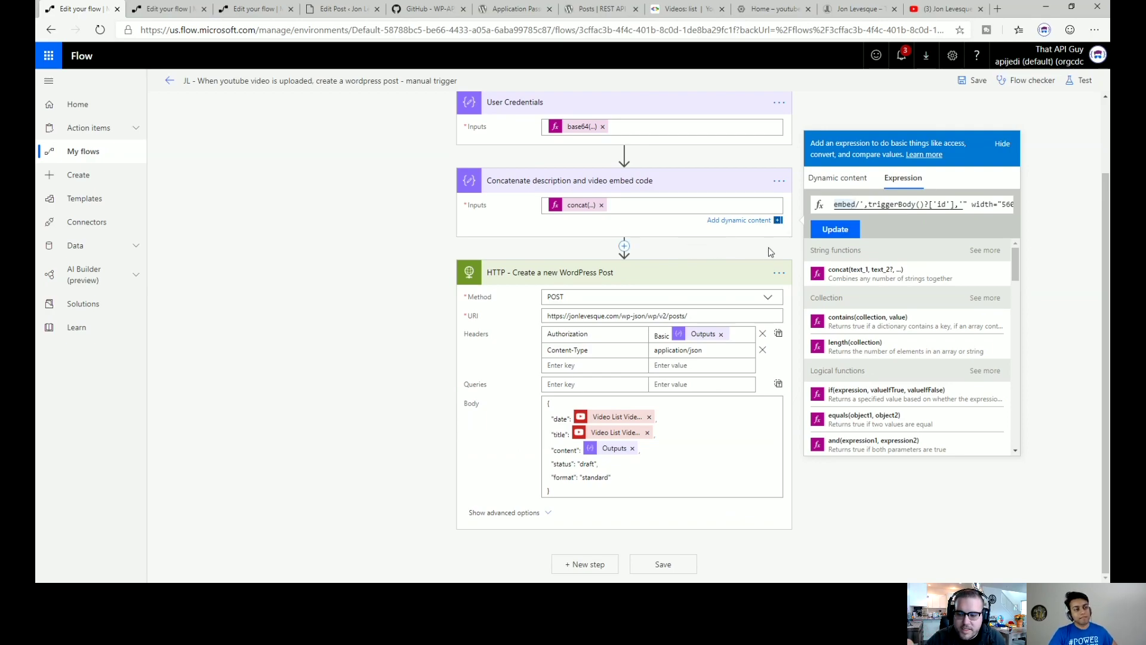
# Select the whole concat expression in the Concatenate description and video embed code action to review it, and close it unchanged.
pyautogui.doubleClick(913, 206)
pyautogui.hotkey('ctrl', 'a')
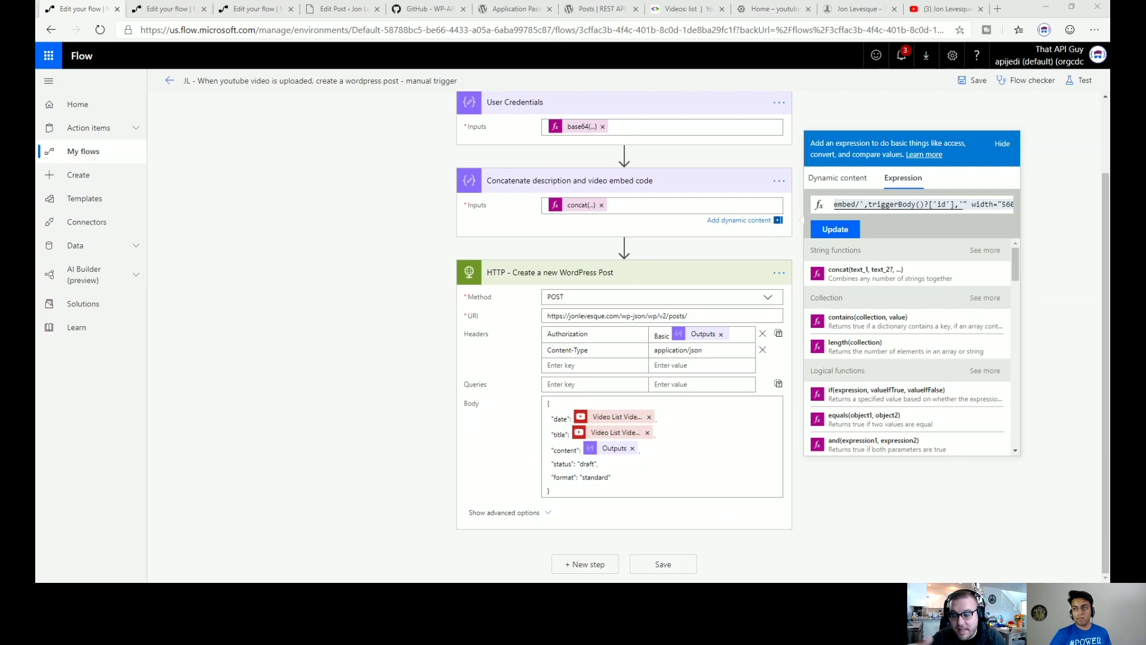
pyautogui.hotkey('ctrl', 'a')
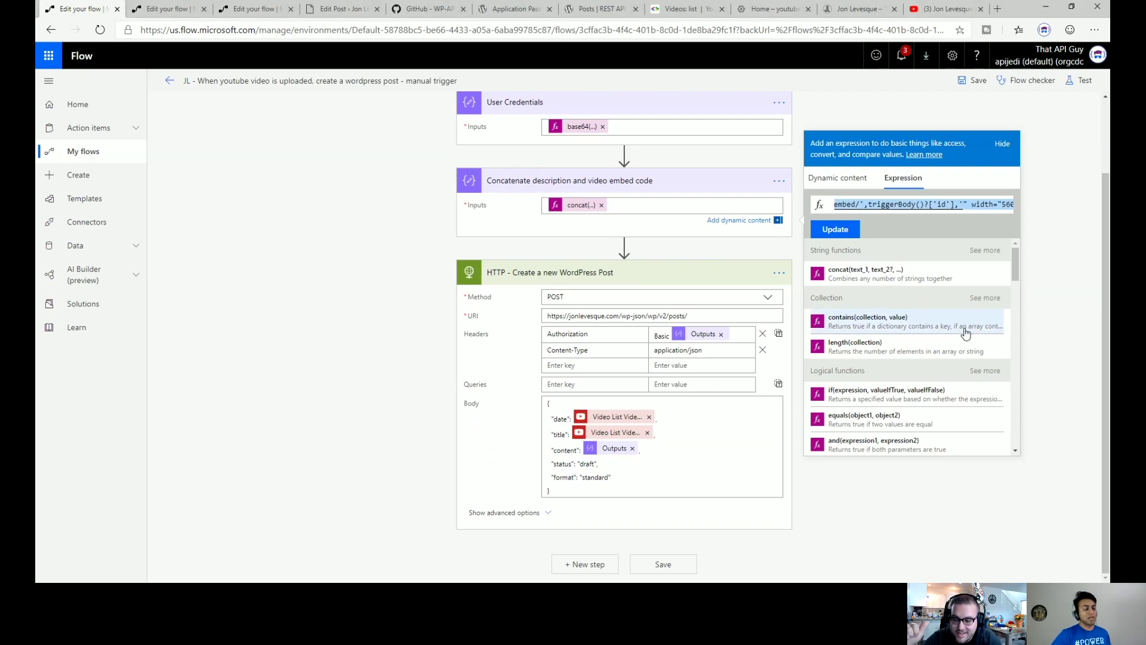
pyautogui.click(713, 255)
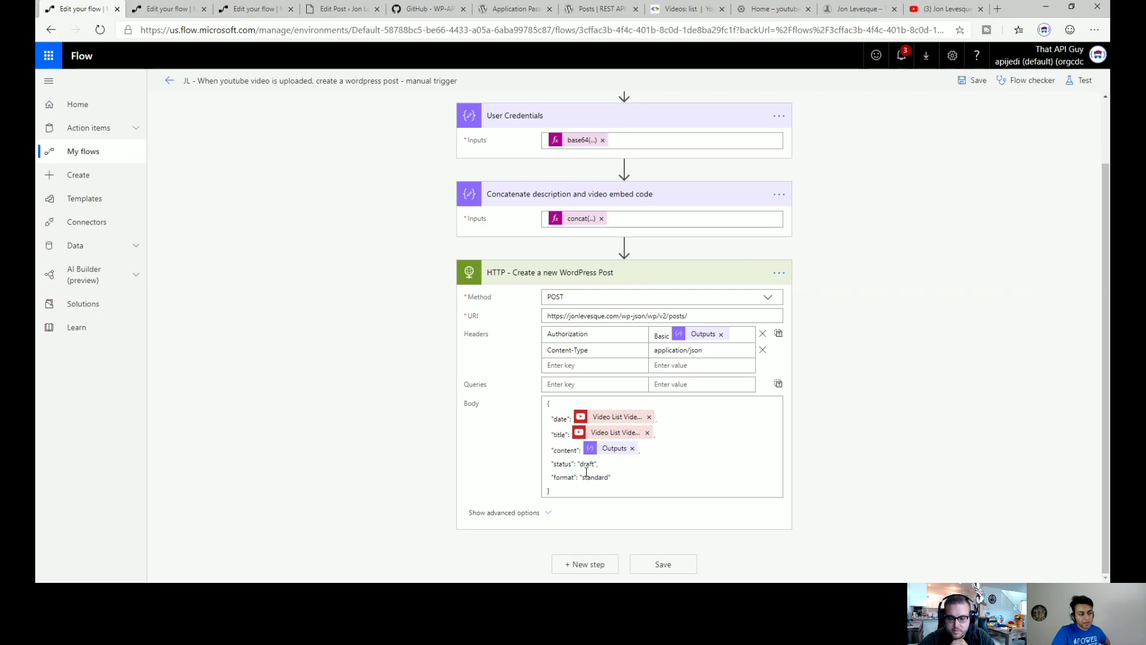
# Compare the flow's HTTP request body with the Create a Post arguments in the WordPress Posts reference, including the status and format options.
pyautogui.click(592, 11)
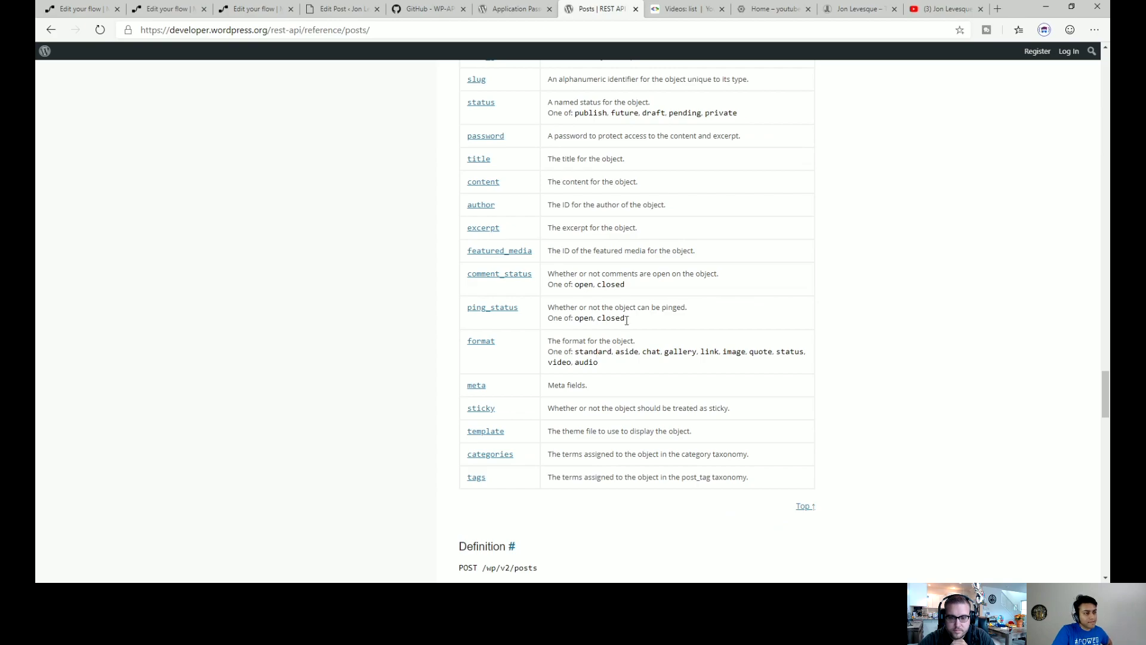
pyautogui.scroll(3, 640, 303)
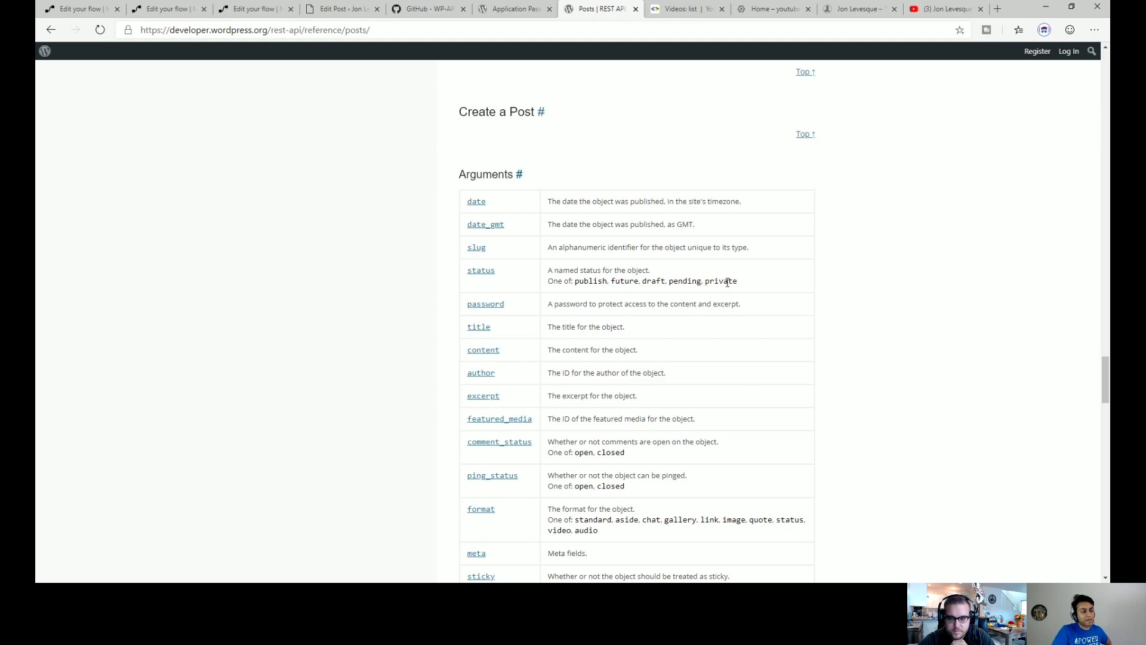
pyautogui.click(81, 12)
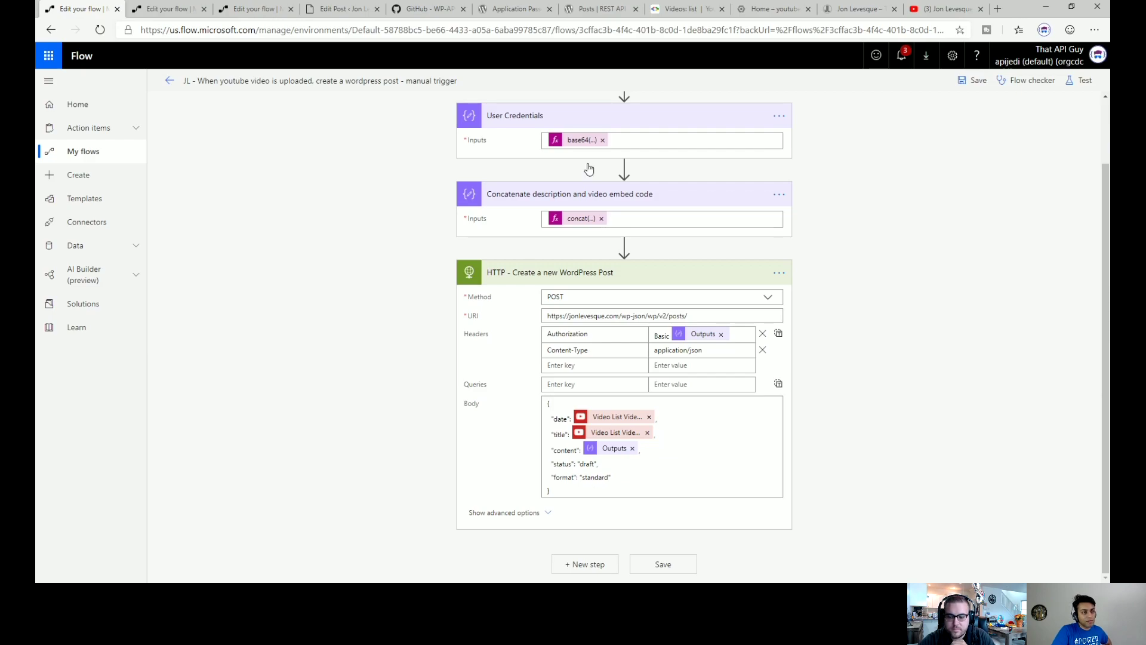
pyautogui.click(584, 21)
pyautogui.scroll(-5, 522, 335)
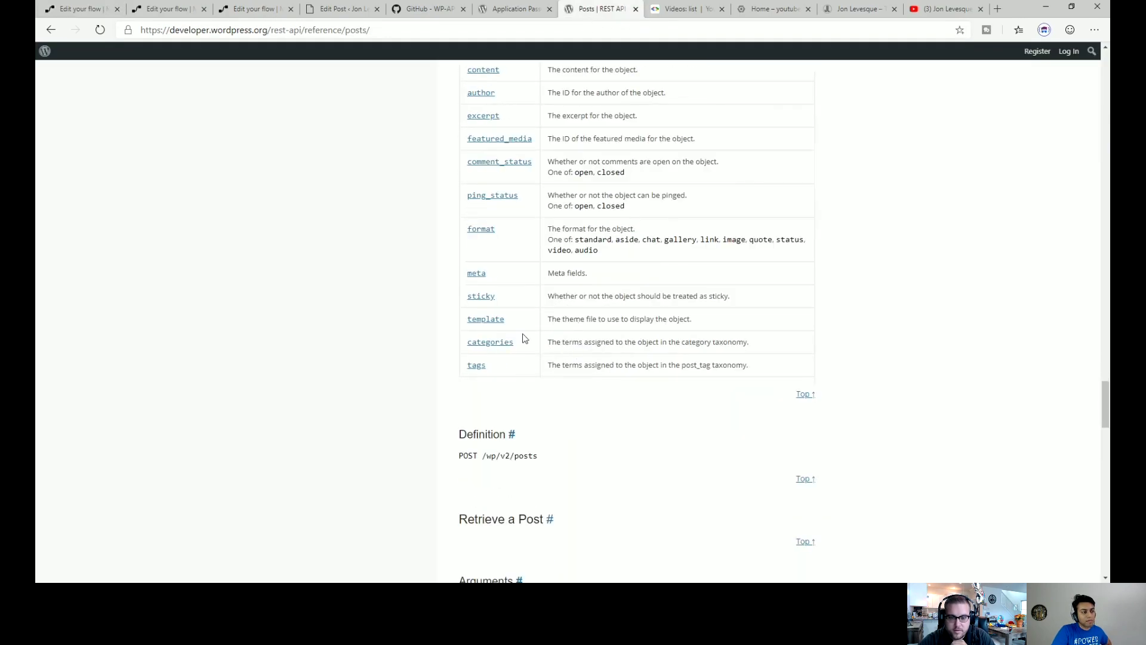
pyautogui.click(74, 7)
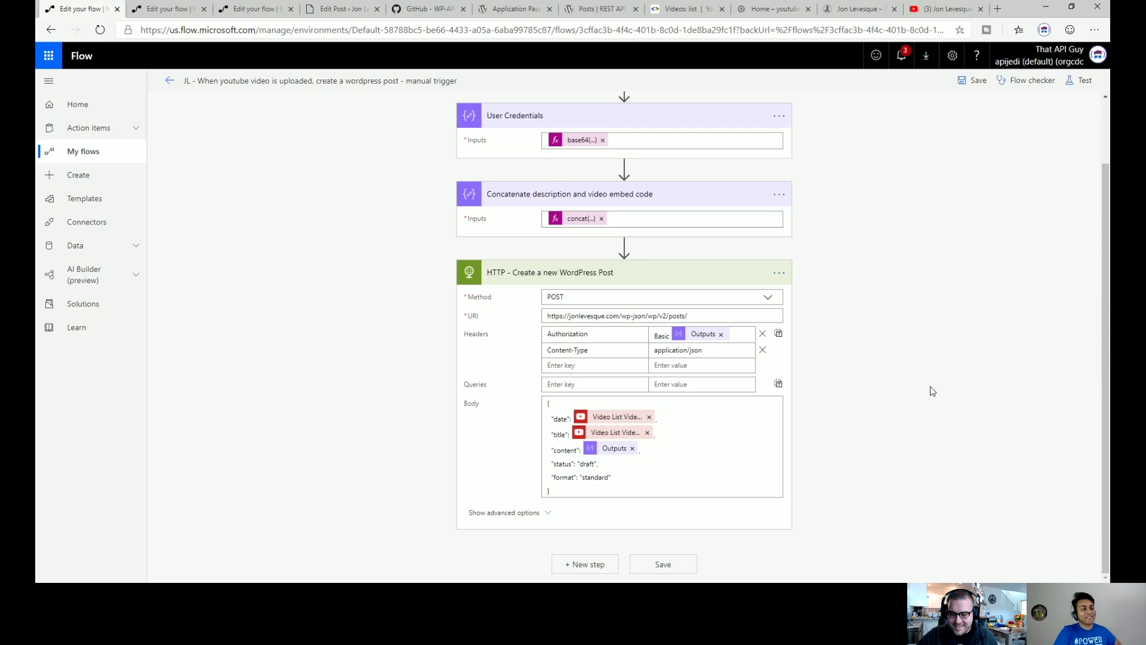
# Test the flow using data from the previous Test Succeeded run of 22 minutes ago.
pyautogui.scroll(2, 941, 245)
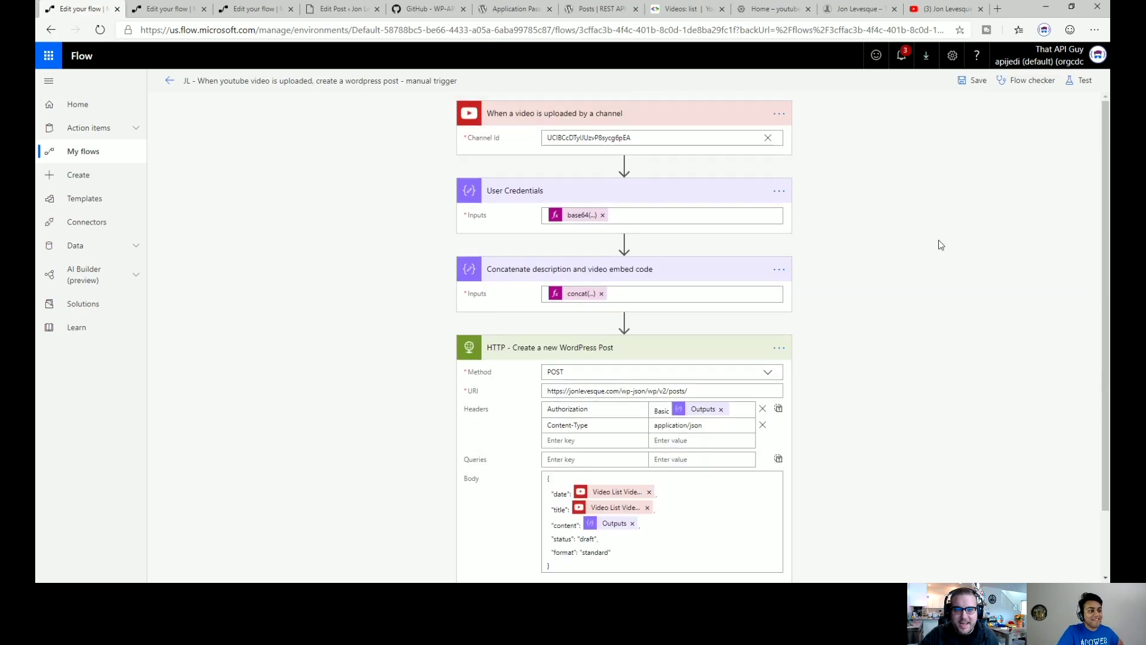
pyautogui.click(1081, 80)
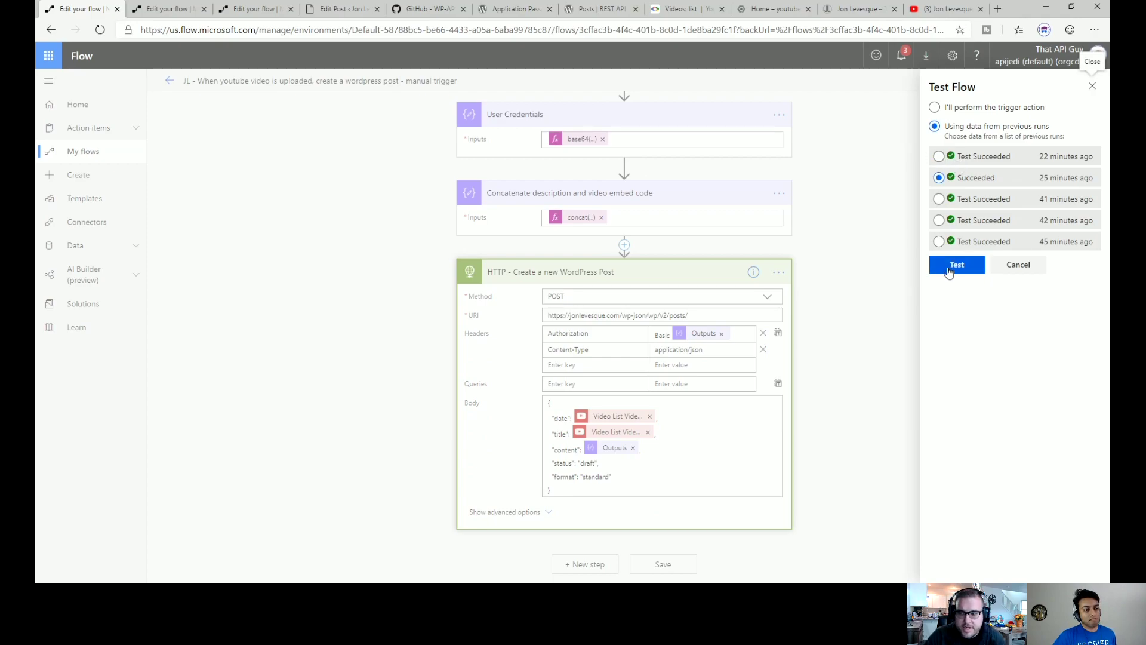
pyautogui.click(938, 156)
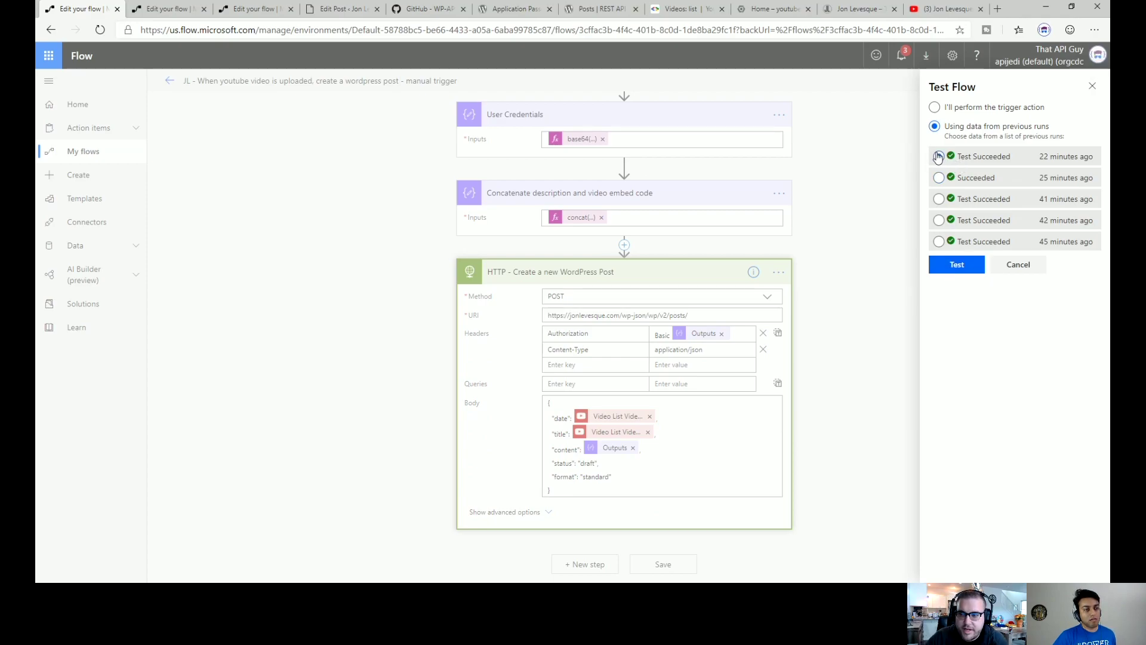
pyautogui.click(954, 268)
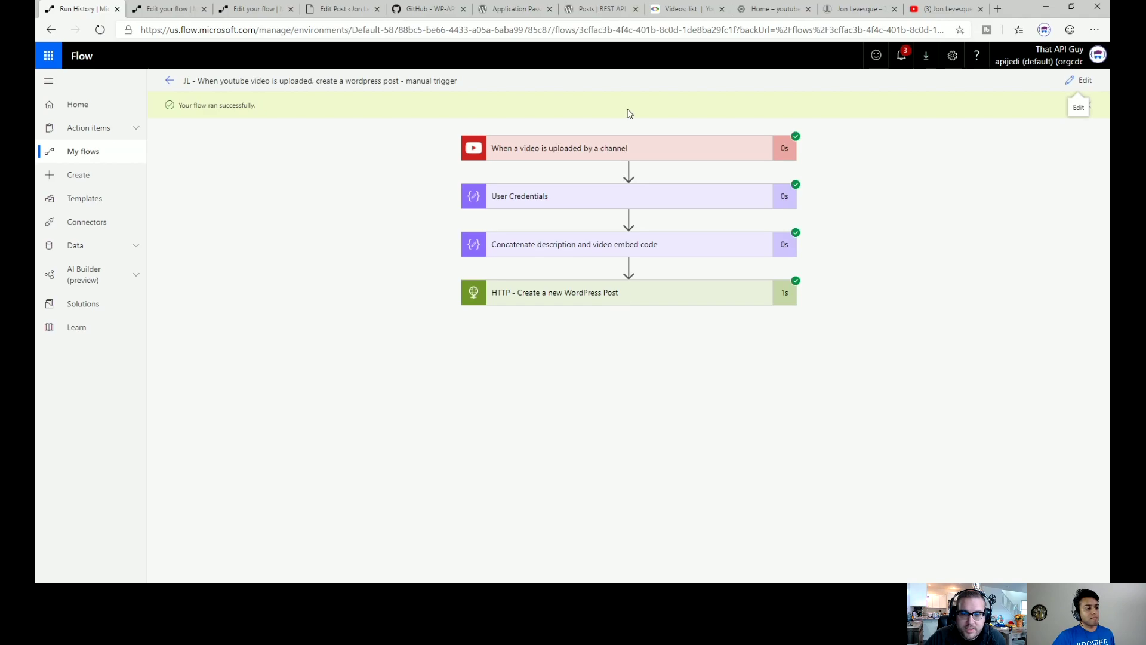
# Open the run details of the HTTP - Create a new WordPress Post action and examine its inputs, status code and response body.
pyautogui.click(656, 305)
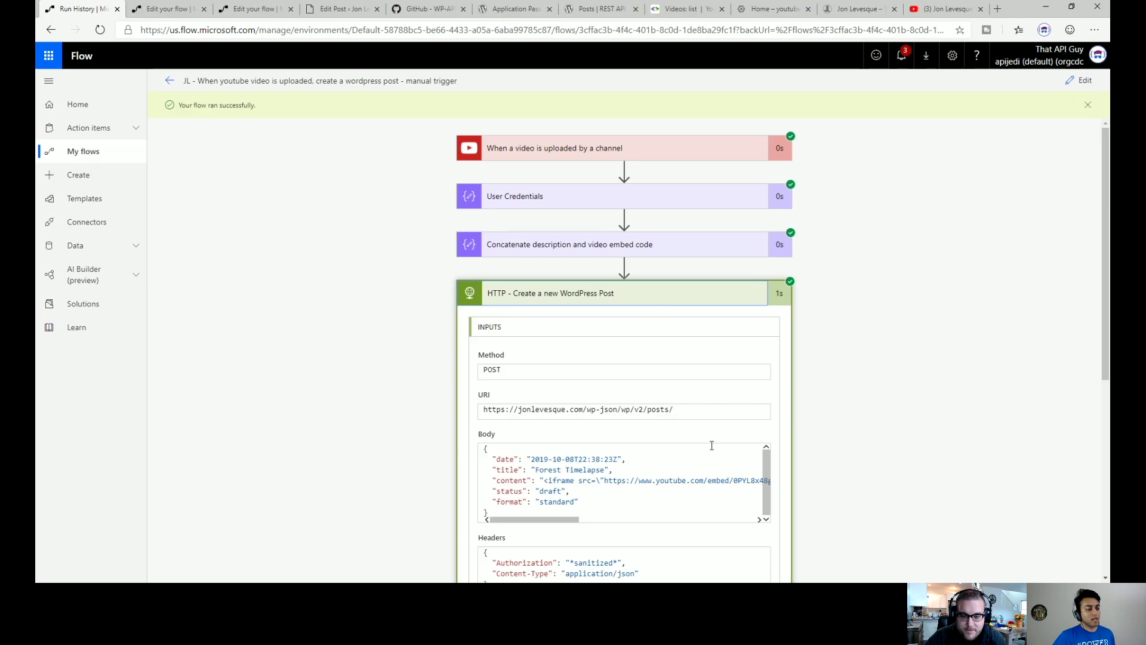
pyautogui.scroll(-5, 699, 352)
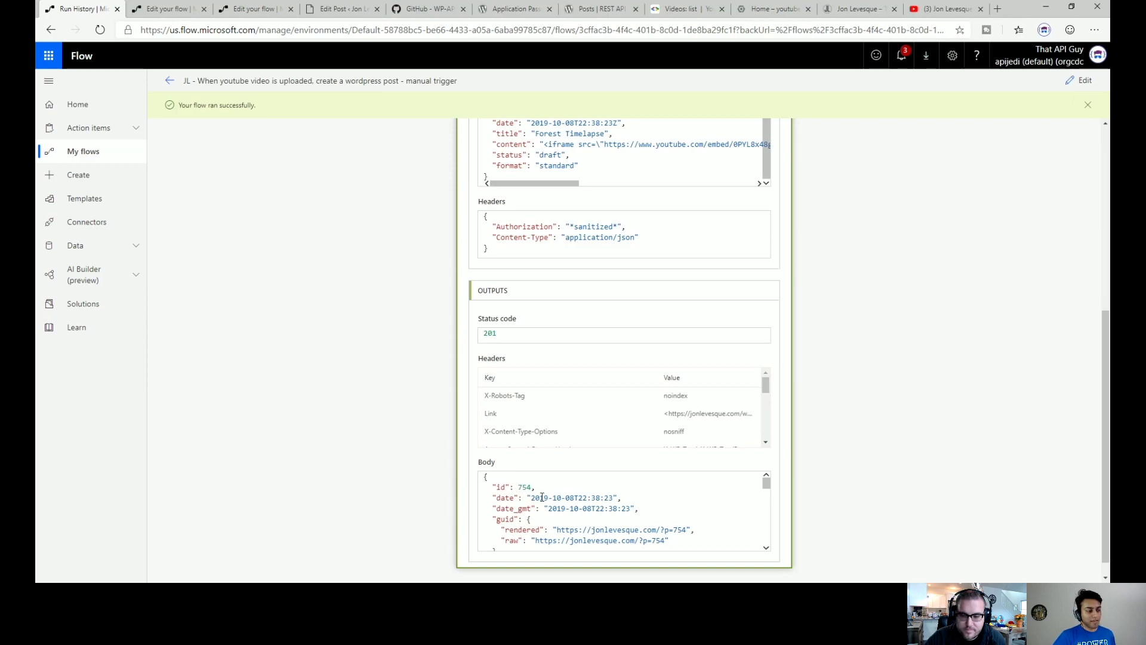
pyautogui.scroll(-1, 544, 499)
pyautogui.scroll(-3, 559, 507)
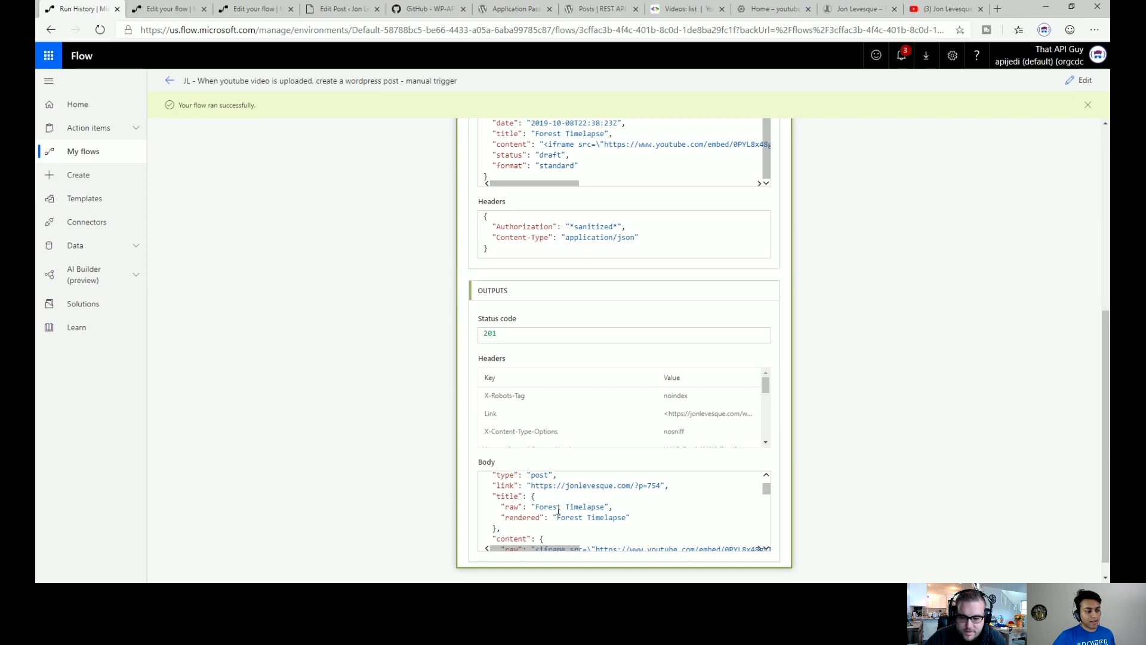
pyautogui.scroll(-1, 559, 511)
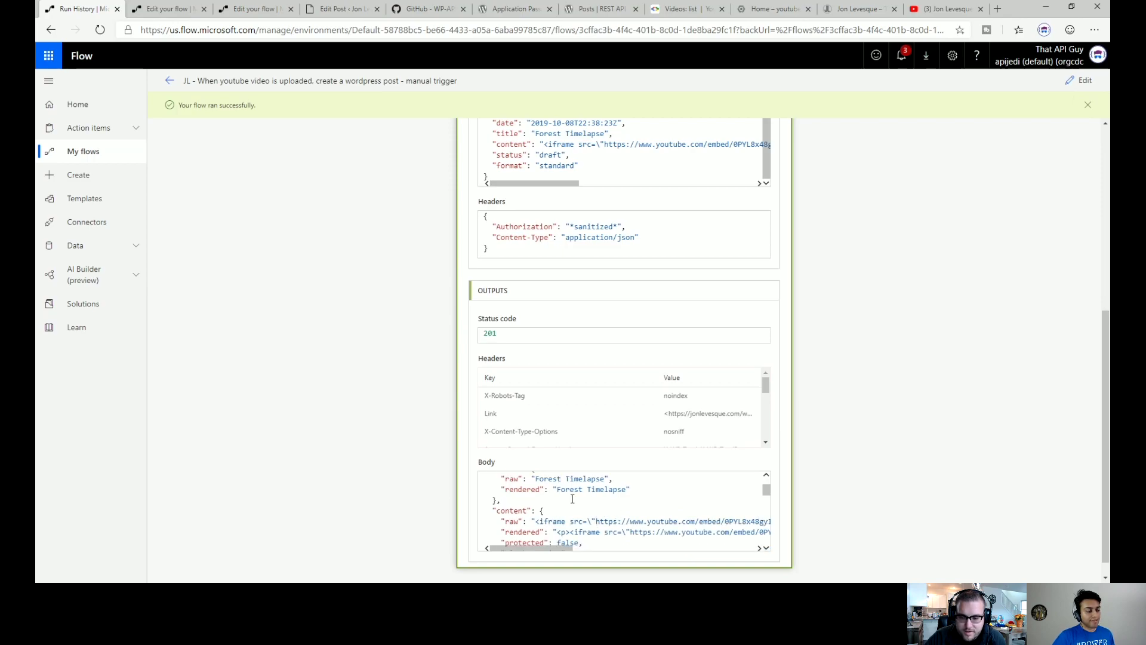
pyautogui.scroll(-3, 642, 517)
pyautogui.scroll(-3, 639, 514)
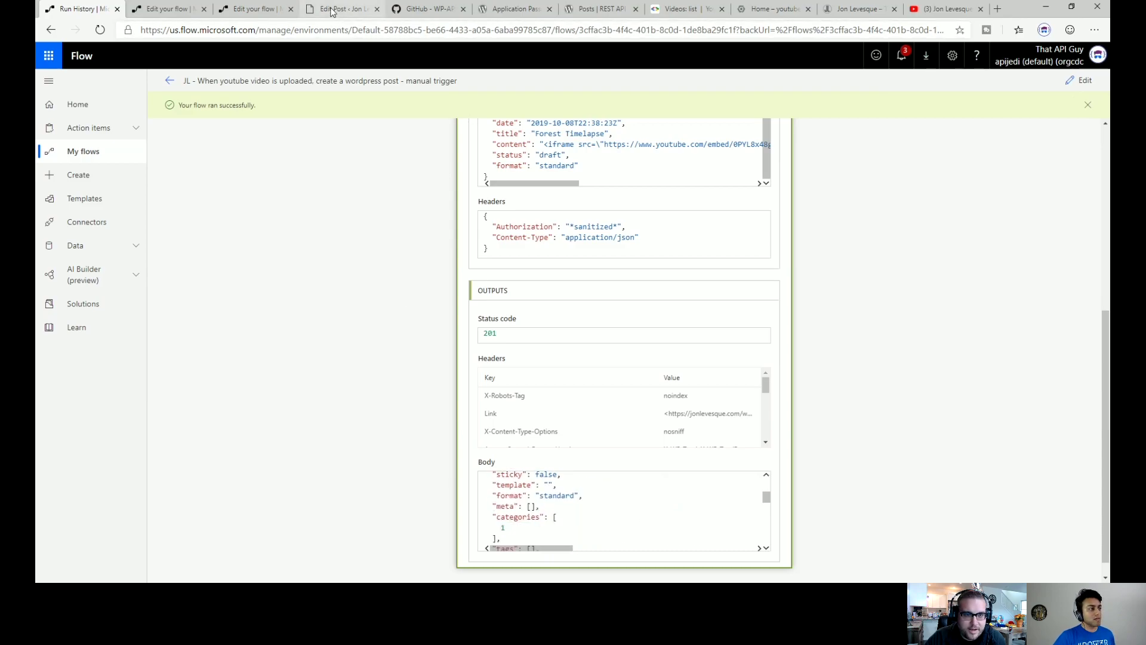
# Switch to the WordPress admin site, list all posts and open the topmost Forest Timelapse draft.
pyautogui.click(332, 11)
pyautogui.click(60, 144)
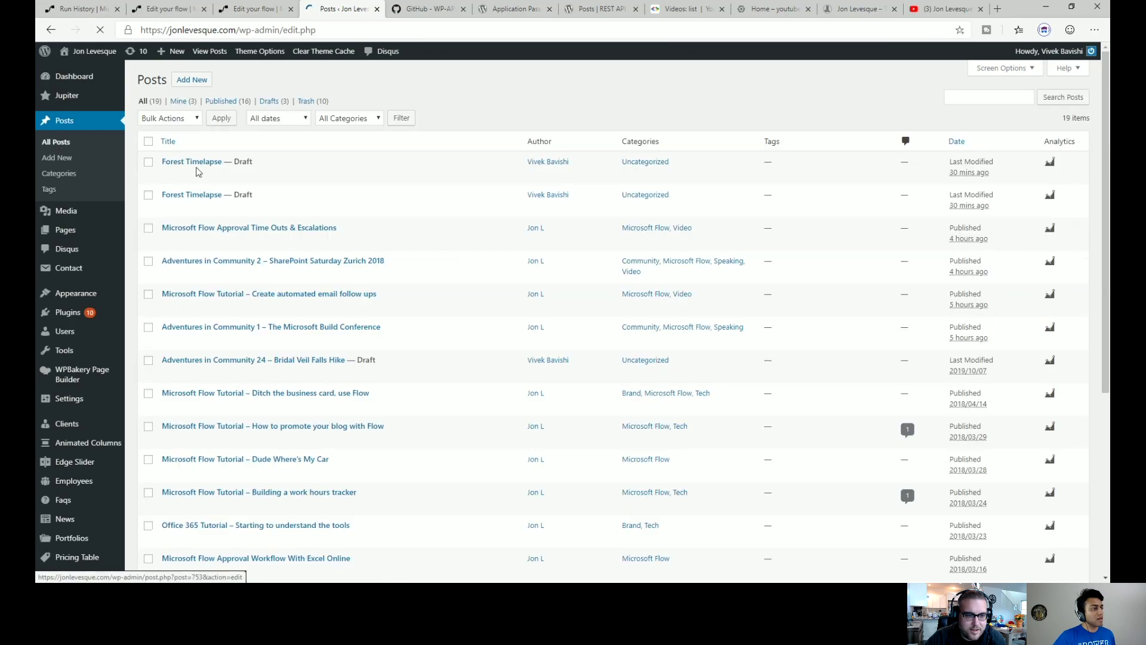
pyautogui.moveTo(193, 204)
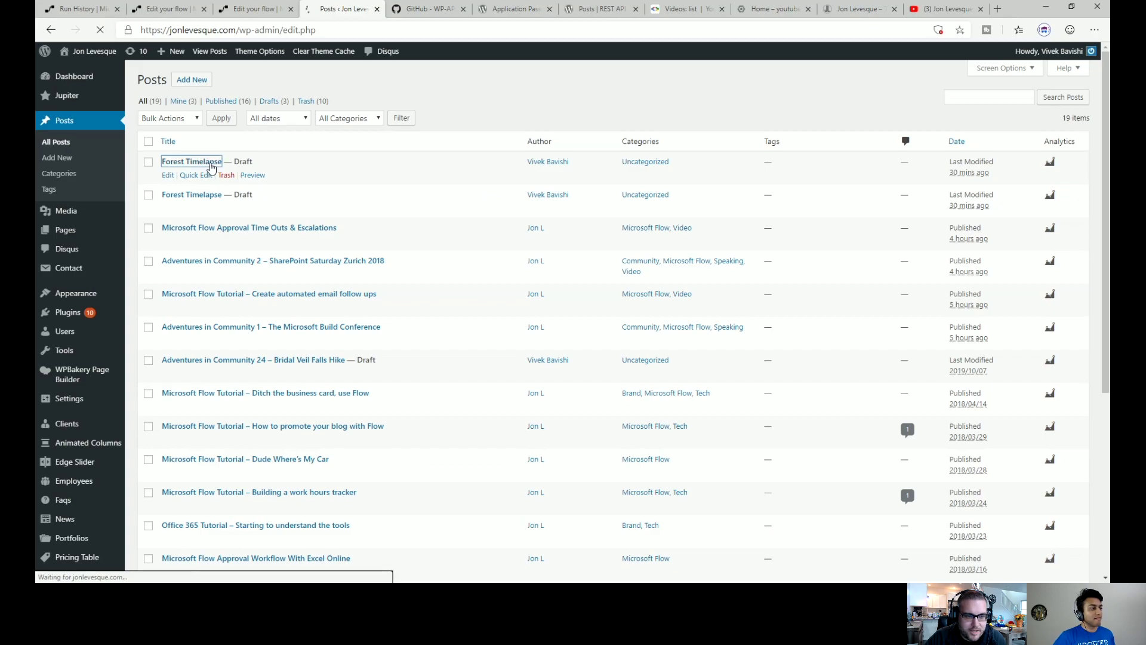
pyautogui.click(209, 167)
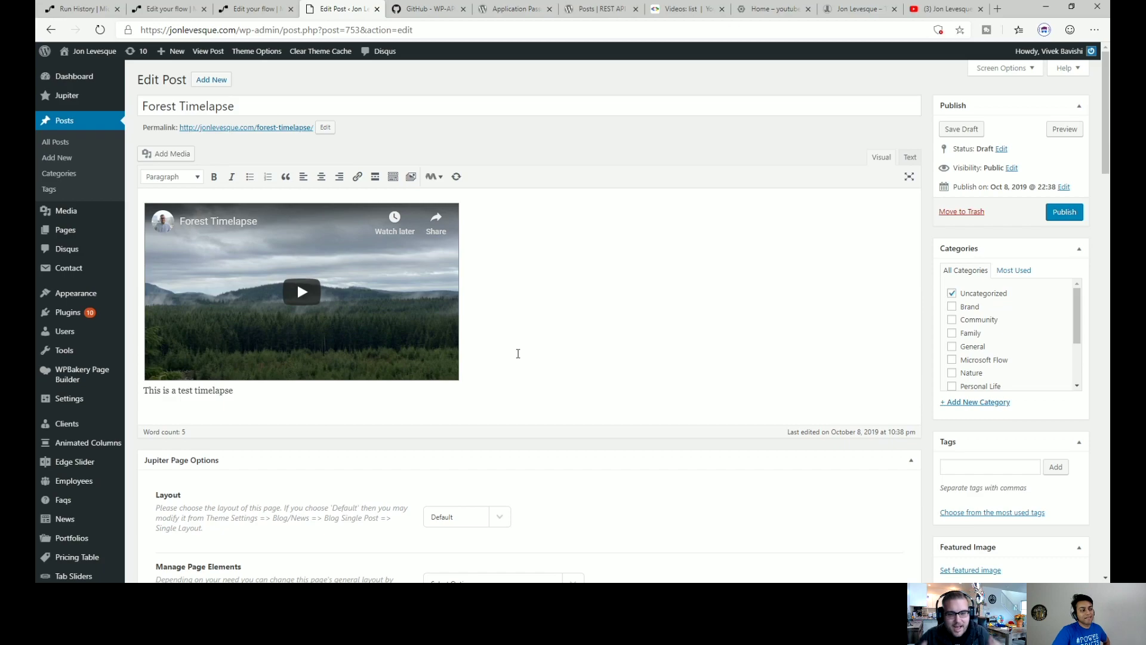
# Play the embedded YouTube video in the Forest Timelapse draft to check that the embed code works.
pyautogui.click(302, 292)
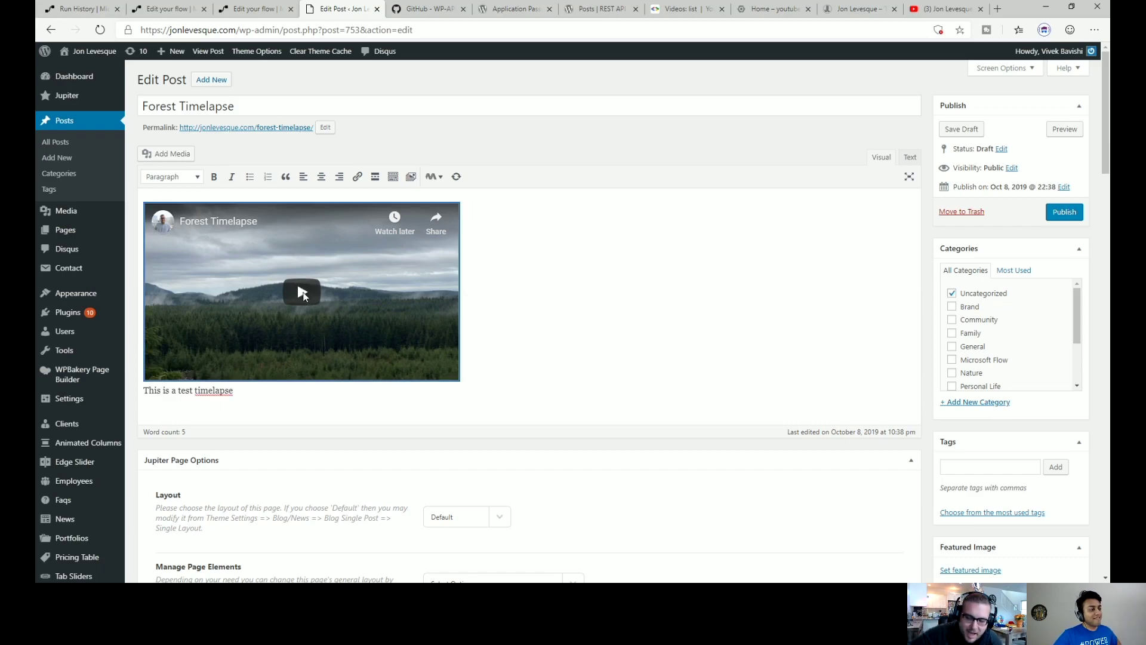
pyautogui.click(303, 293)
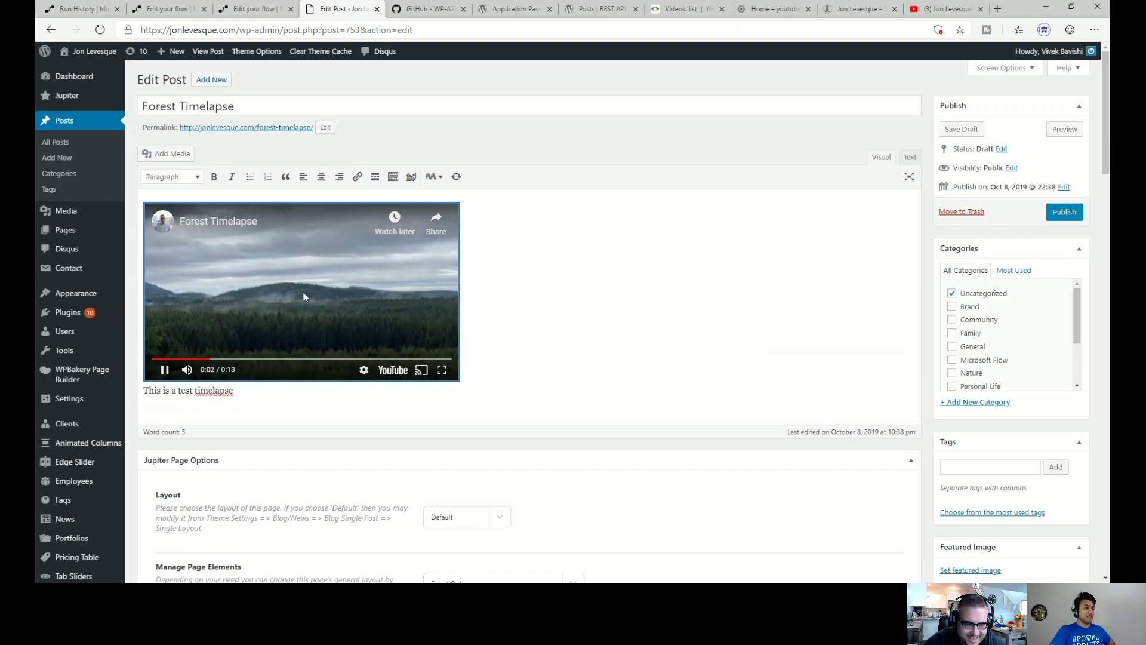
pyautogui.moveTo(332, 348)
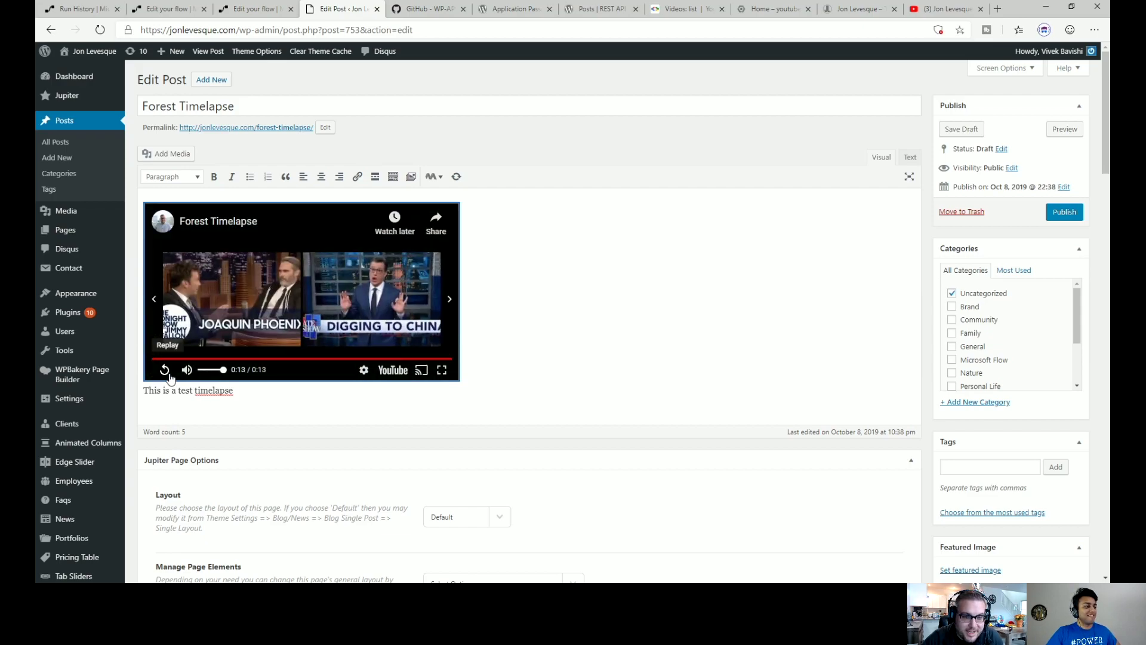
pyautogui.click(642, 303)
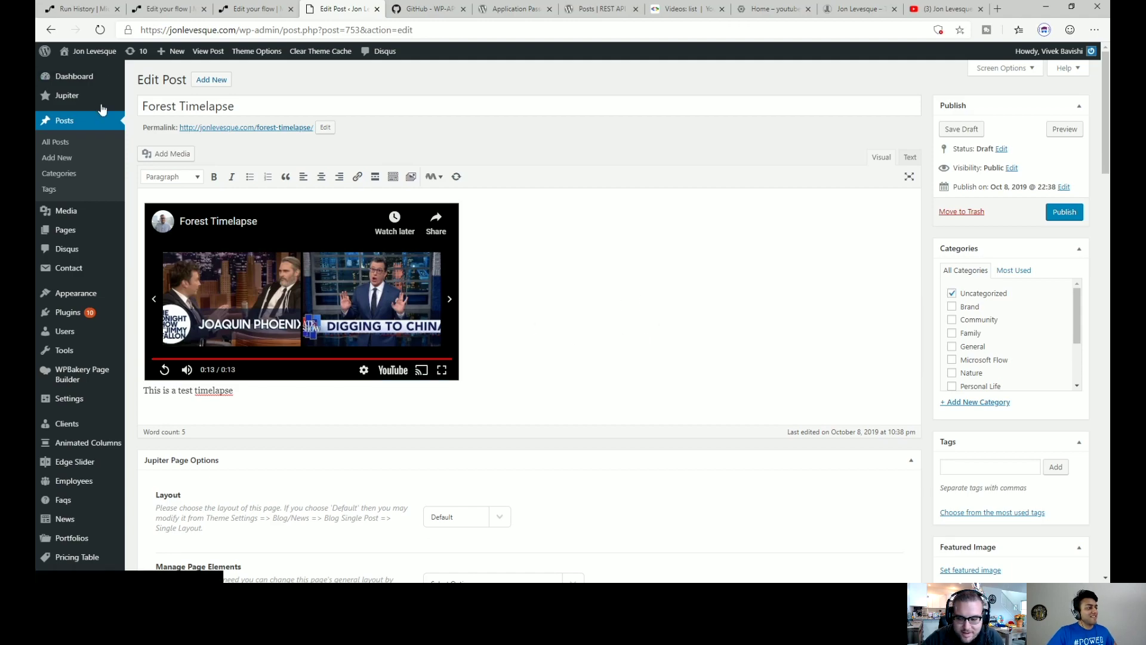
# Return to the flow's run history, dismiss the success notification and reopen the flow for editing.
pyautogui.click(62, 12)
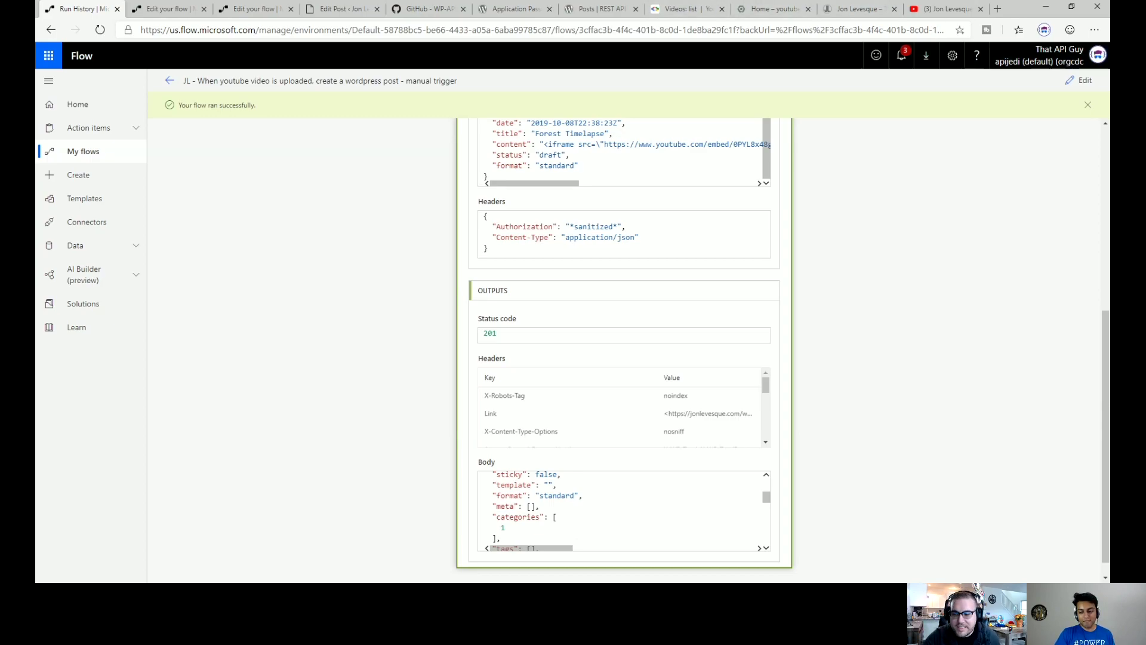
pyautogui.scroll(5, 818, 384)
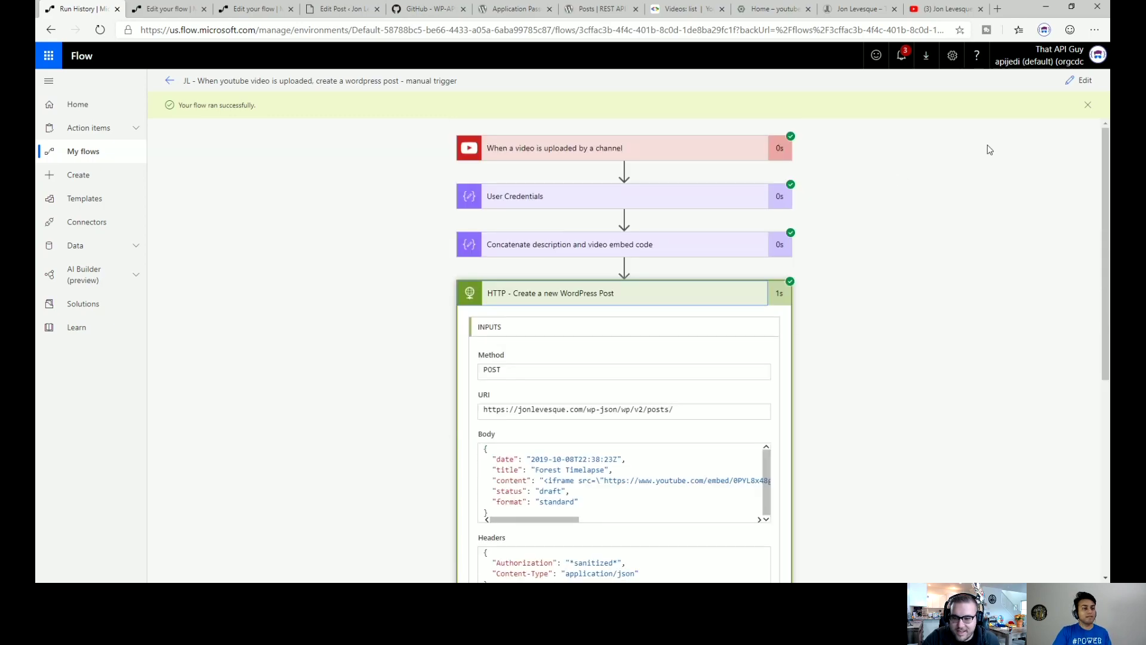
pyautogui.click(1088, 105)
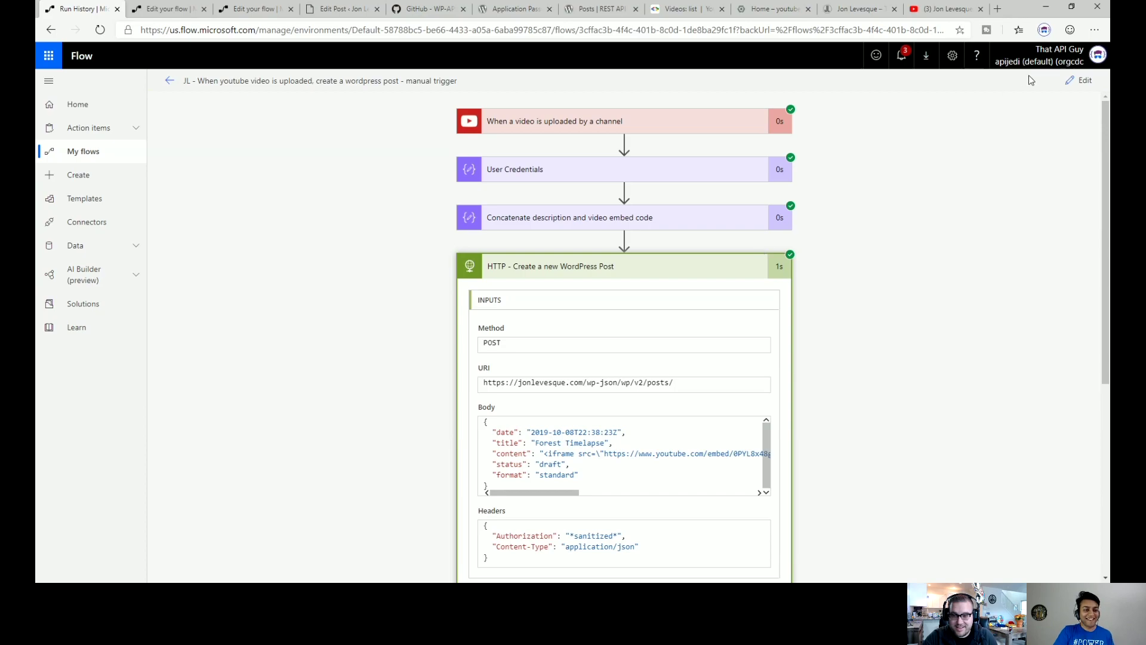
pyautogui.click(1079, 81)
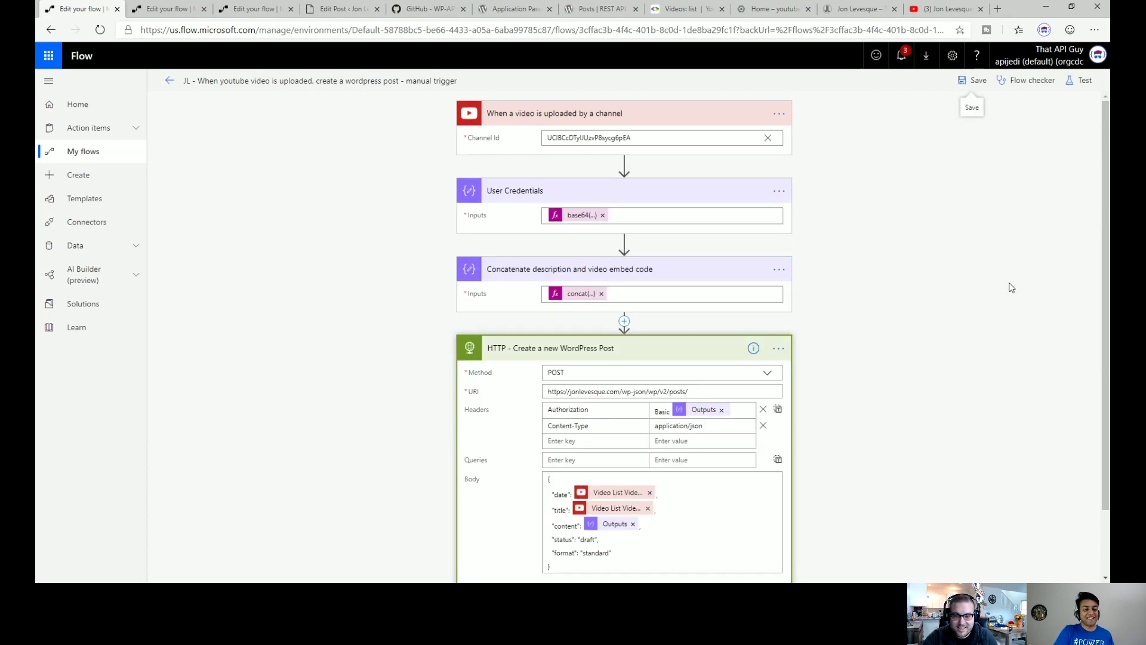